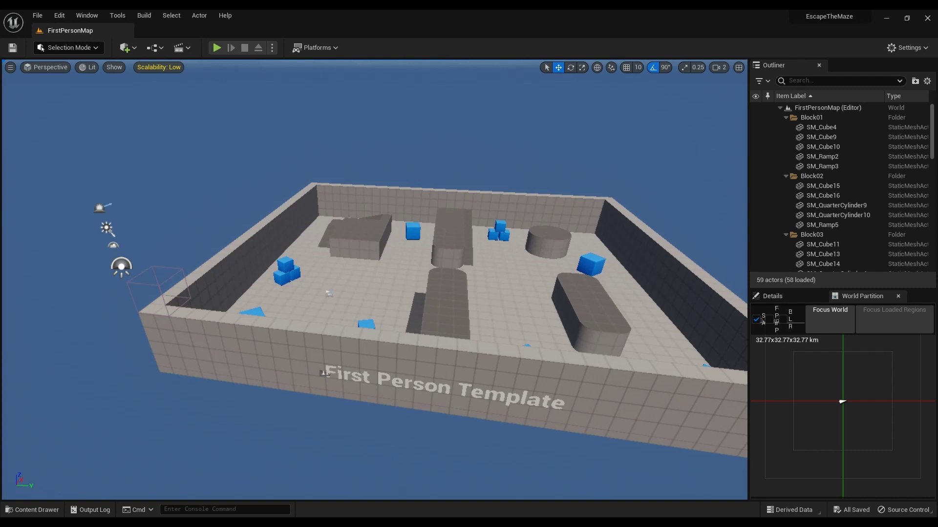
Examine the first-person template arena and its blocks from outside the walls, above and inside
{"action": "key", "text": "w"}
{"action": "right_click_drag", "start_coordinate": [329, 133], "coordinate": [336, 128]}
{"action": "key", "text": "Up"}
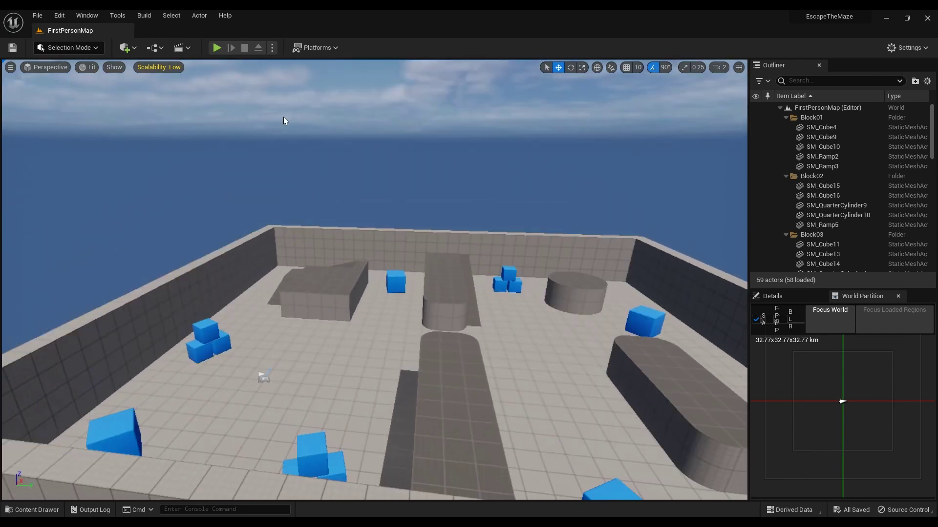
{"action": "key", "text": "s"}
{"action": "right_click_drag", "start_coordinate": [283, 117], "coordinate": [329, 138]}
{"action": "key", "text": "Right"}
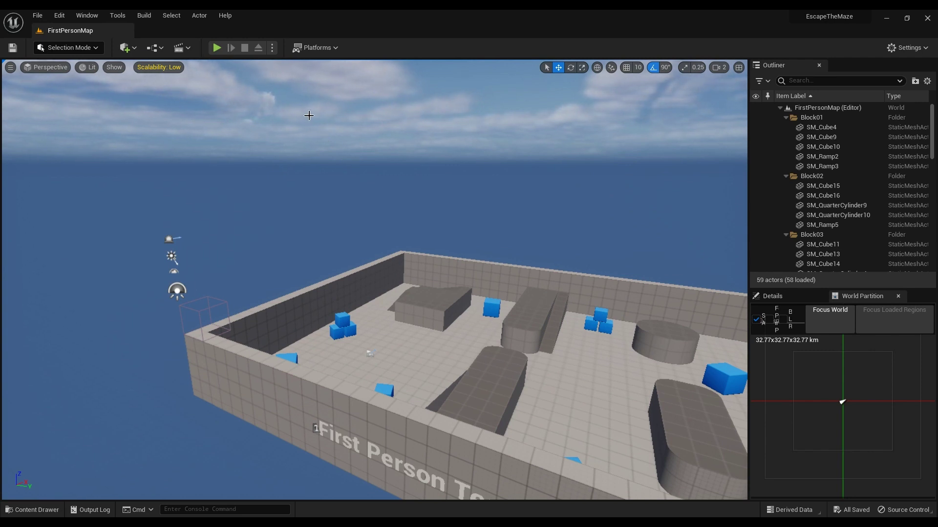
{"action": "key", "text": "Up"}
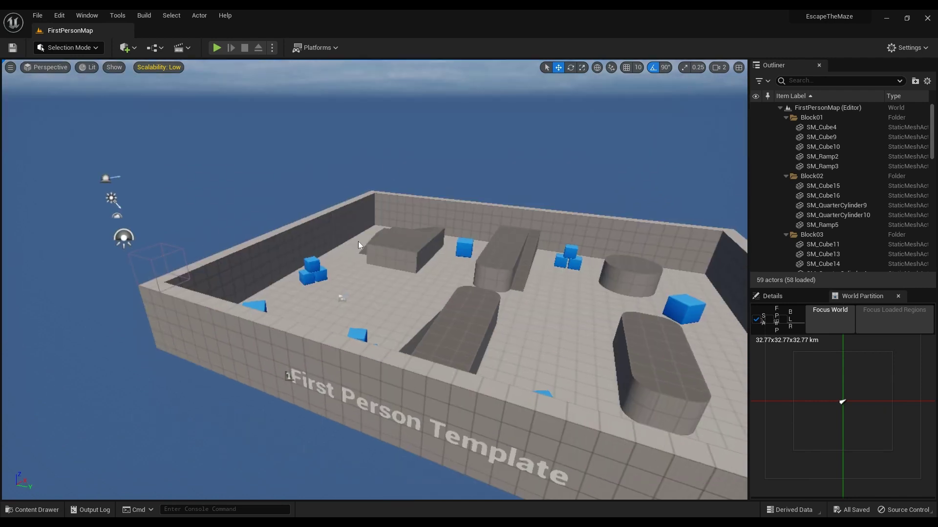
{"action": "right_click_drag", "start_coordinate": [353, 241], "coordinate": [326, 259]}
{"action": "key", "text": "w"}
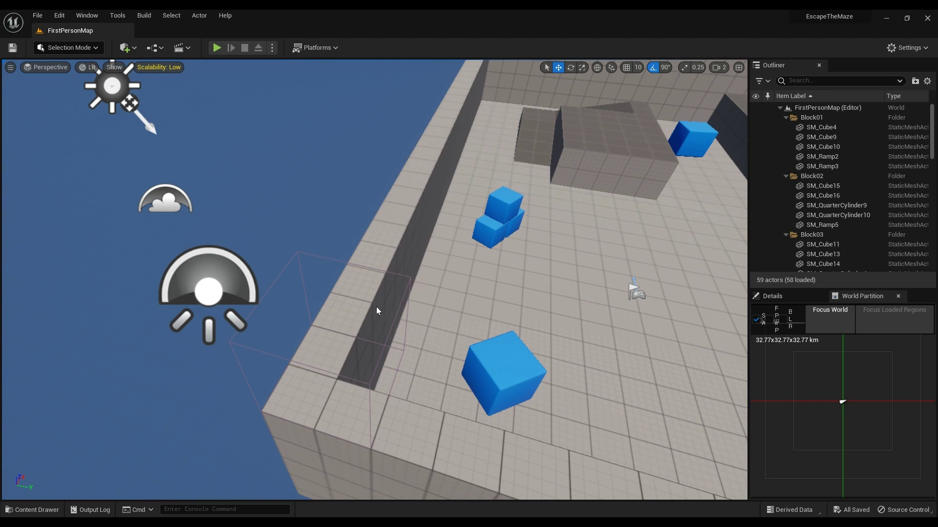
{"action": "mouse_move", "coordinate": [376, 308]}
{"action": "right_mouse_down"}
{"action": "mouse_move", "coordinate": [417, 301]}
{"action": "mouse_move", "coordinate": [376, 307]}
{"action": "right_mouse_up"}
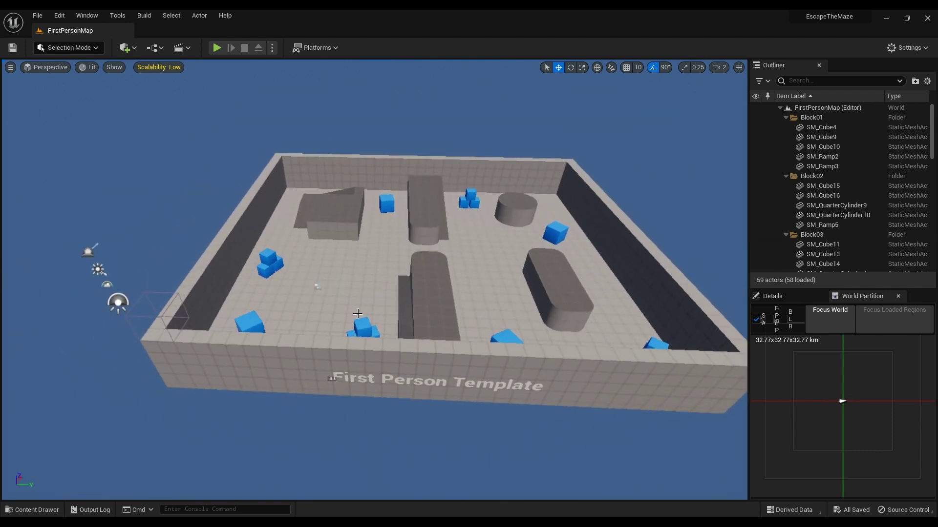
{"action": "right_click_drag", "start_coordinate": [433, 398], "coordinate": [326, 373]}
{"action": "scroll", "coordinate": [343, 335], "scroll_direction": "up", "scroll_amount": 3}
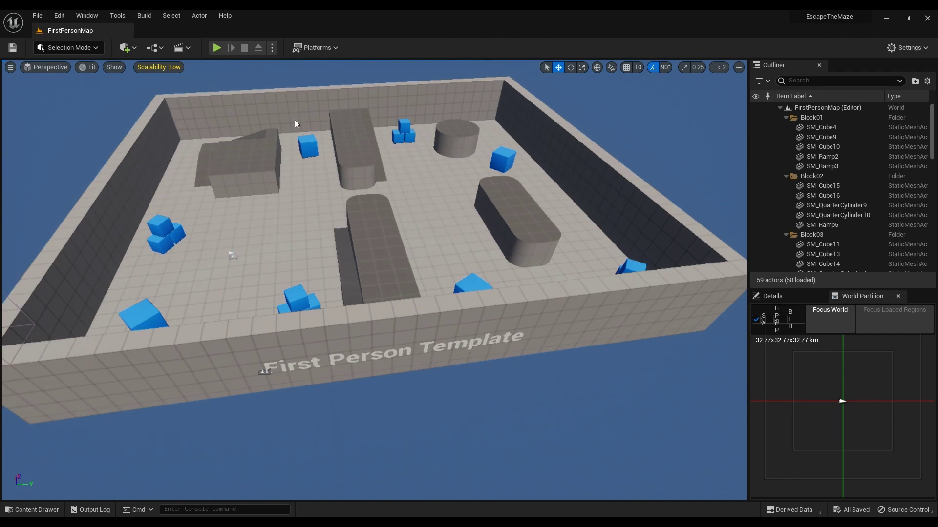
{"action": "scroll", "coordinate": [294, 119], "scroll_direction": "up", "scroll_amount": 6}
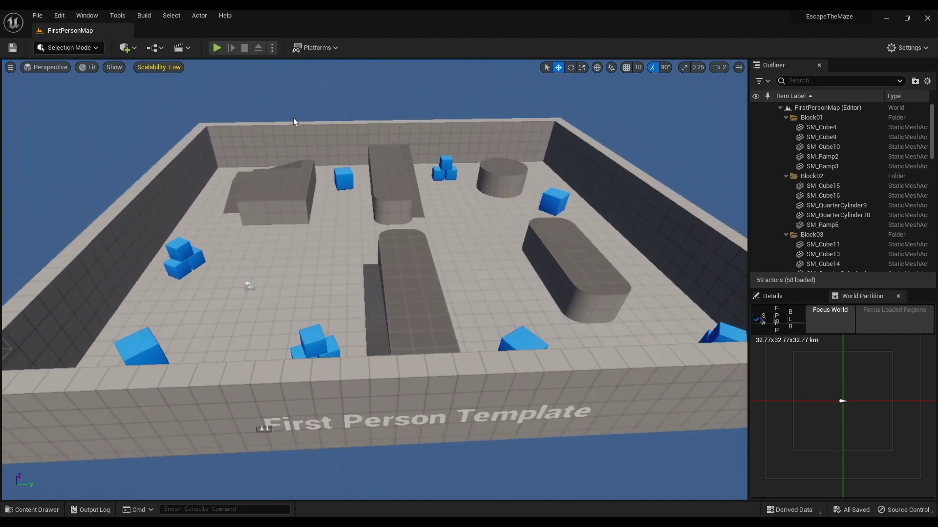
{"action": "right_click_drag", "start_coordinate": [288, 251], "coordinate": [280, 230]}
{"action": "scroll", "coordinate": [289, 241], "scroll_direction": "up", "scroll_amount": 4}
{"action": "scroll", "coordinate": [279, 230], "scroll_direction": "up", "scroll_amount": 3}
{"action": "scroll", "coordinate": [279, 230], "scroll_direction": "up", "scroll_amount": 2}
{"action": "left_click", "coordinate": [37, 17]}
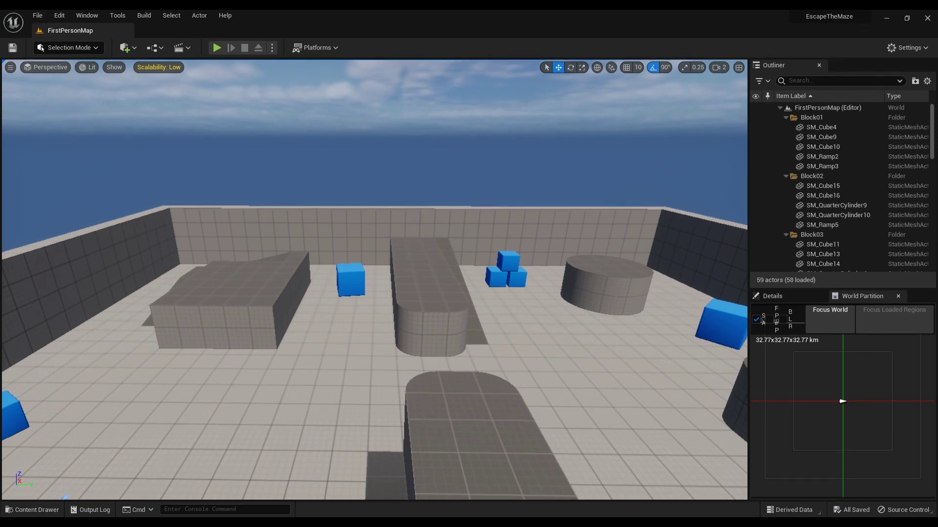
{"action": "right_click_drag", "start_coordinate": [399, 324], "coordinate": [386, 370]}
{"action": "key", "text": "d"}
{"action": "key", "text": "s"}
{"action": "scroll", "coordinate": [385, 370], "scroll_direction": "down", "scroll_amount": 4}
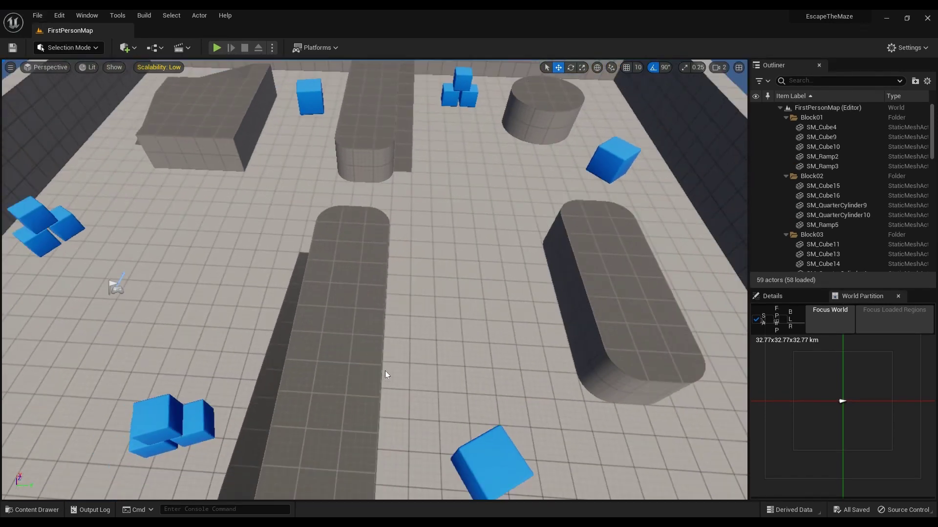
Open the content browser and go to the project's root Content folder
{"action": "left_click", "coordinate": [368, 395]}
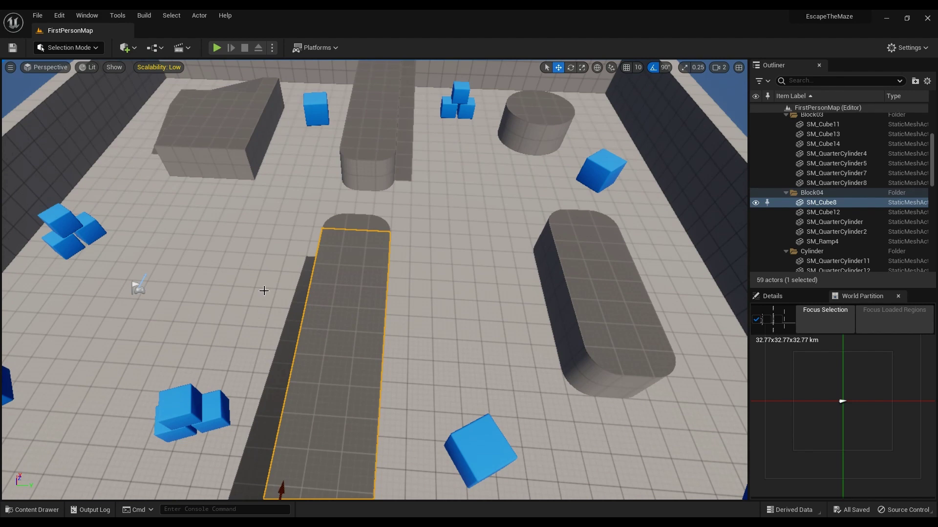
{"action": "key", "text": "ctrl+space"}
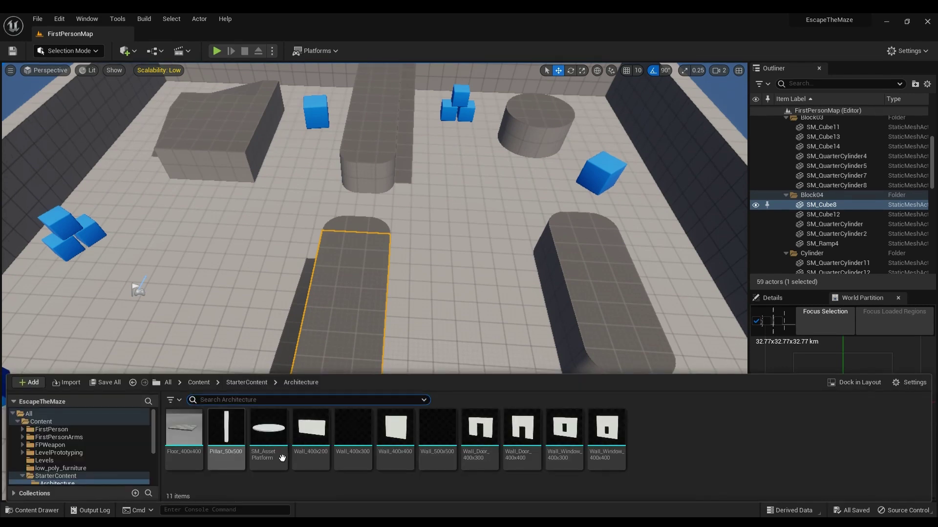
{"action": "key", "text": "ctrl+space"}
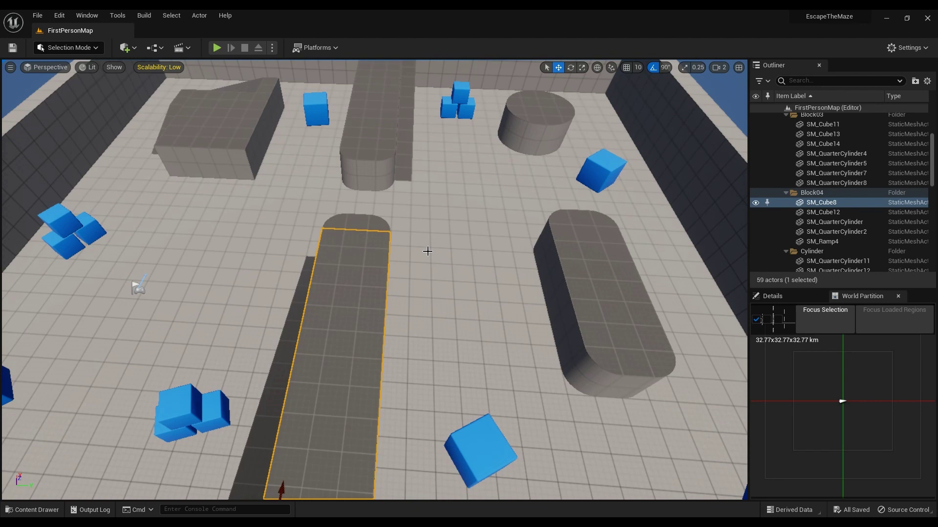
{"action": "key", "text": "ctrl+space"}
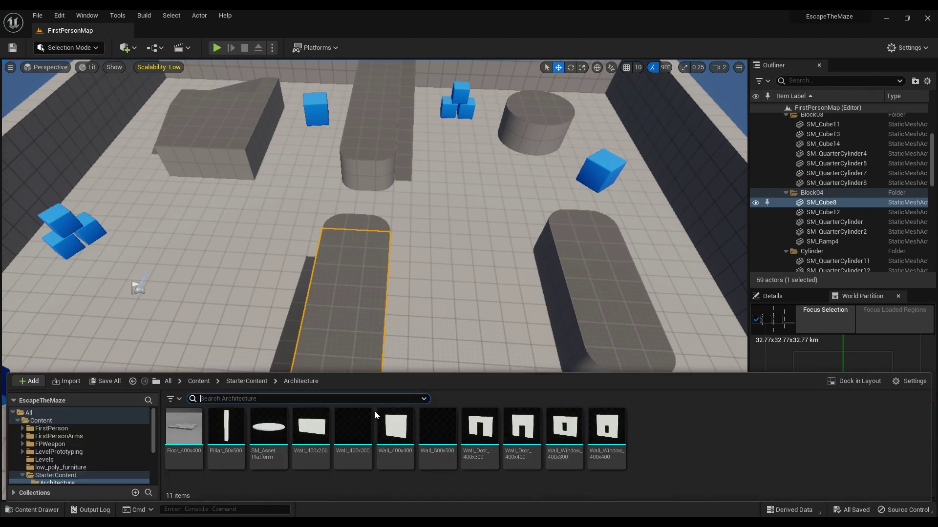
{"action": "left_click_drag", "start_coordinate": [375, 416], "coordinate": [46, 420]}
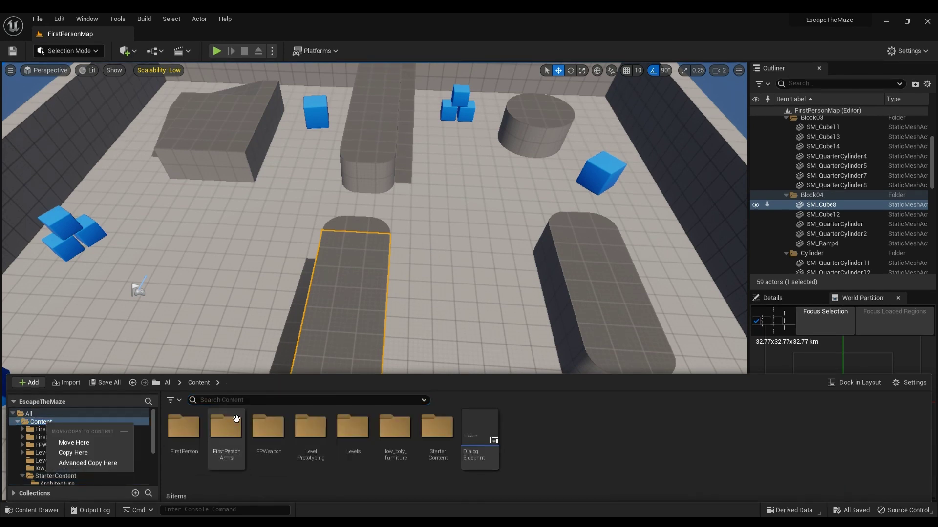
{"action": "left_click", "coordinate": [60, 410]}
{"action": "left_click", "coordinate": [57, 412]}
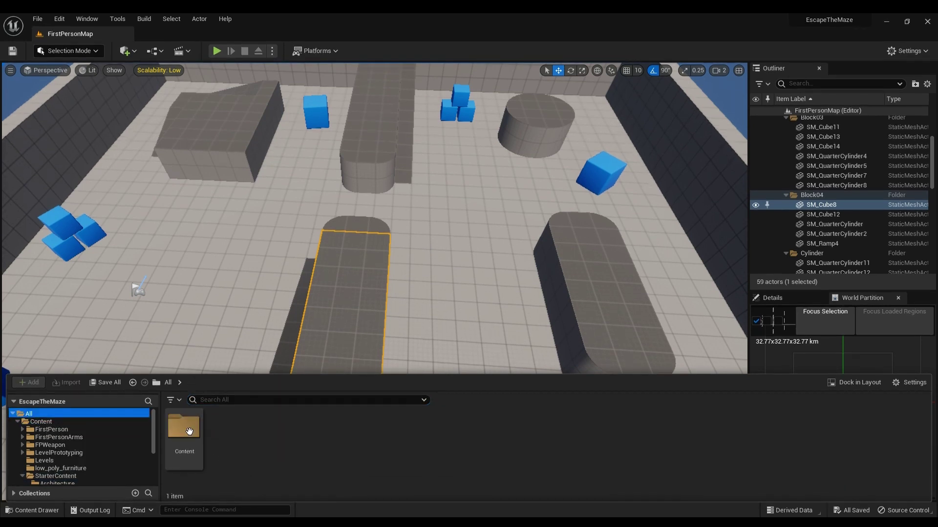
{"action": "double_click", "coordinate": [188, 430]}
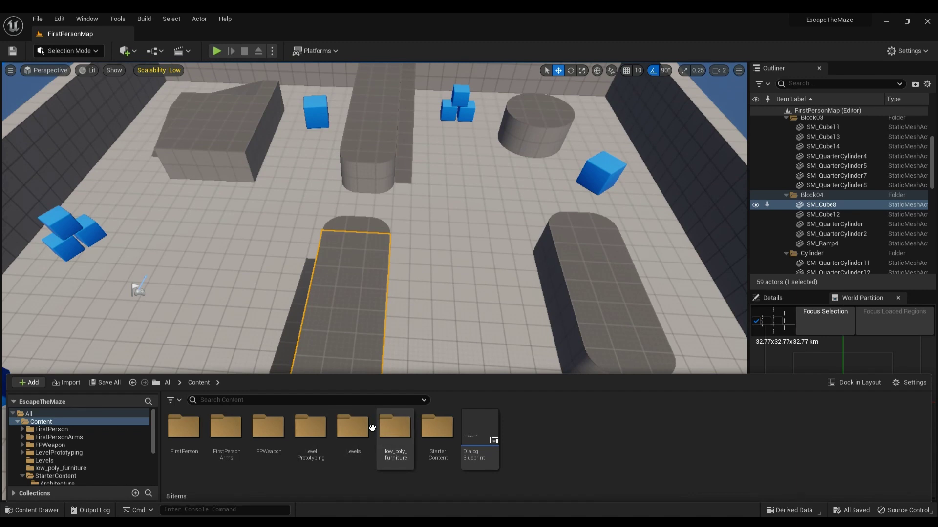
Highlight the Levels and low_poly_furniture folders together with the Dialog Blueprint asset, and clear the selection
{"action": "left_click", "coordinate": [360, 461]}
{"action": "left_click", "coordinate": [392, 465], "text": "ctrl"}
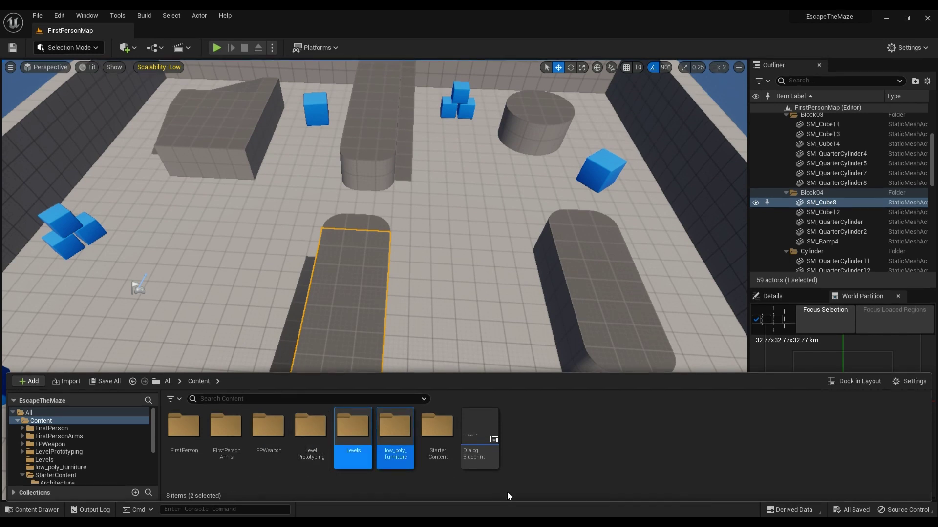
{"action": "left_click", "coordinate": [486, 465], "text": "ctrl"}
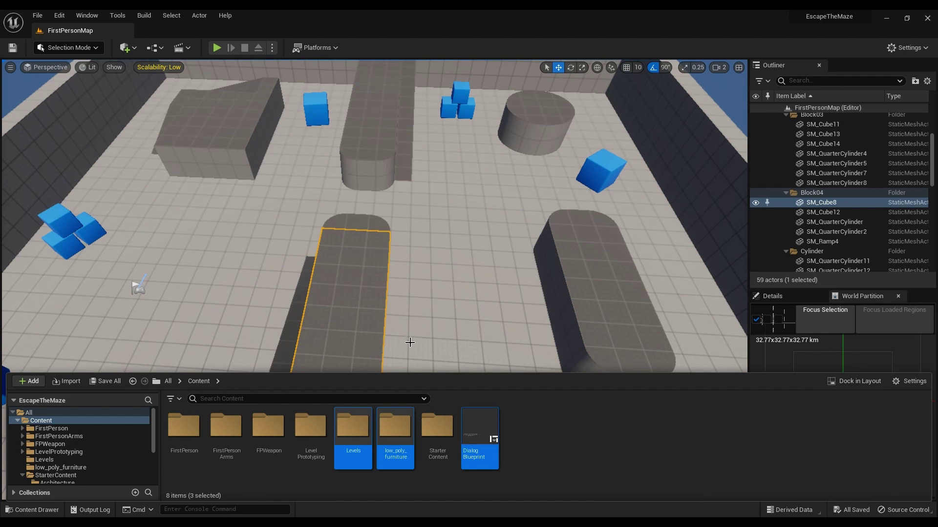
{"action": "left_click", "coordinate": [535, 443]}
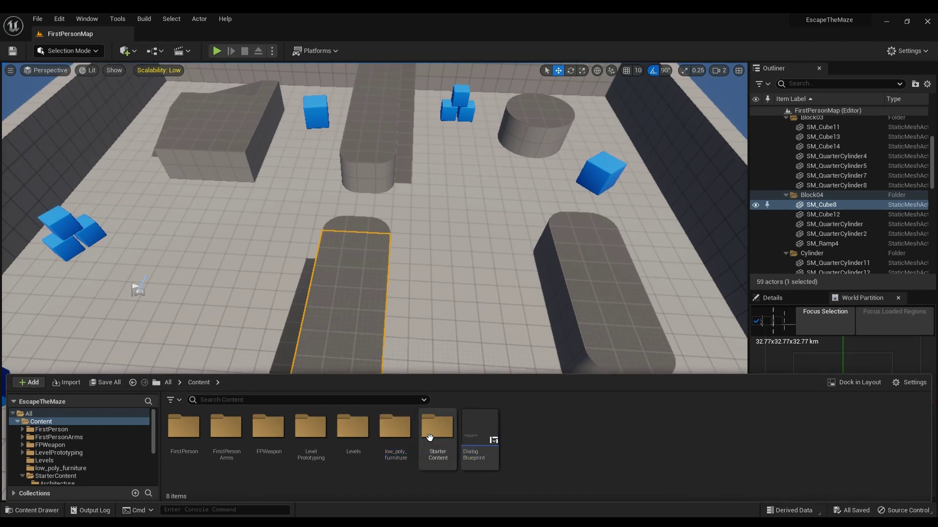
View the StarterContent Architecture folder's assets and undo the block selection in the level
{"action": "double_click", "coordinate": [429, 437]}
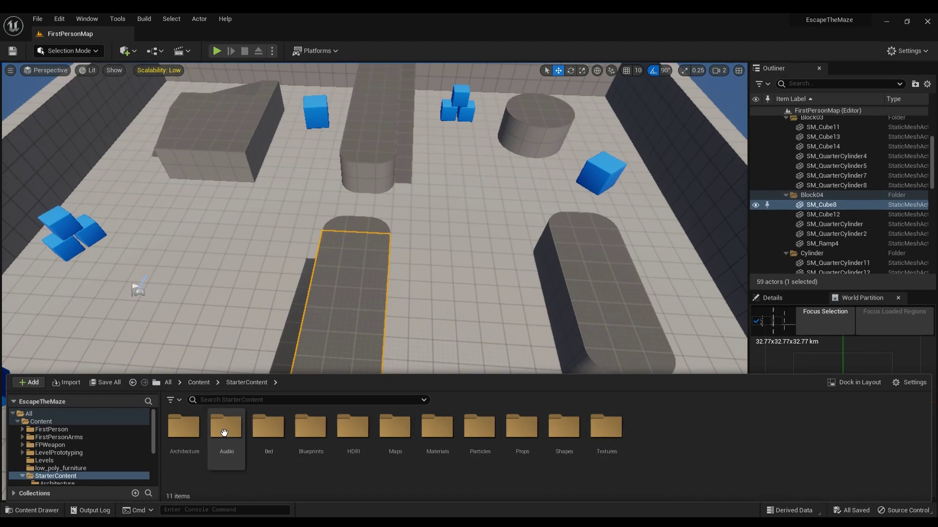
{"action": "double_click", "coordinate": [188, 433]}
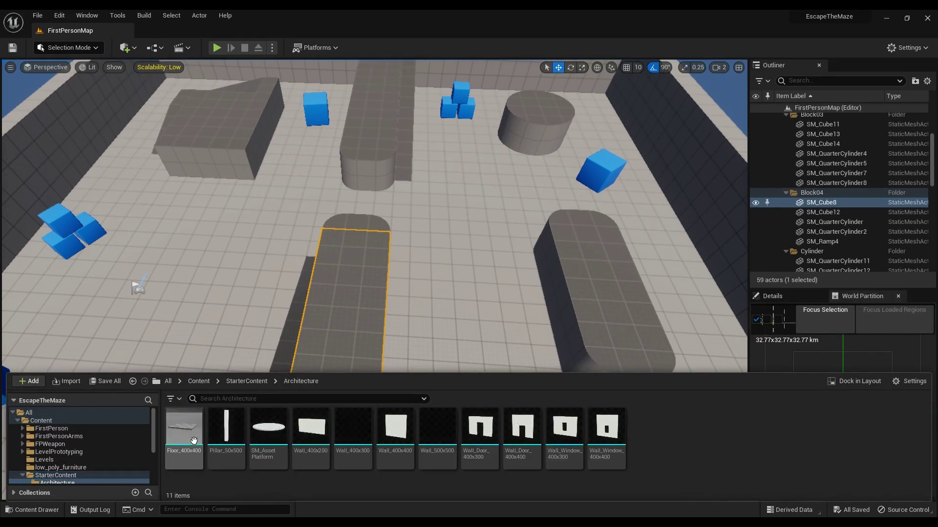
{"action": "key", "text": "ctrl+z"}
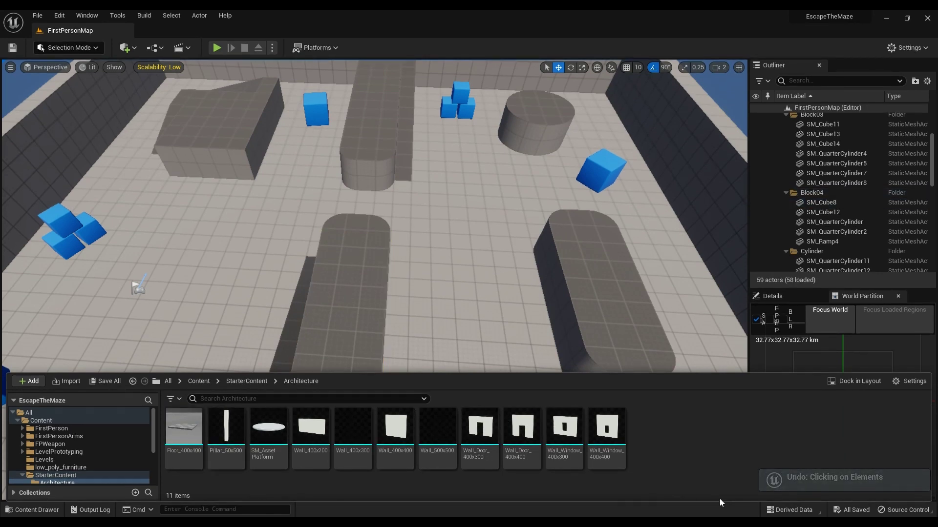
View the sound assets in StarterContent's Audio folder and return to StarterContent
{"action": "left_click", "coordinate": [54, 476]}
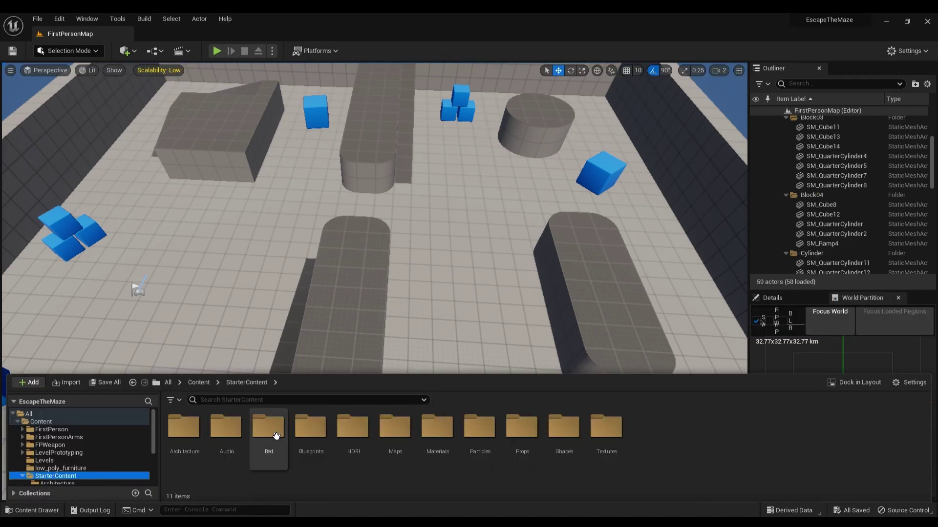
{"action": "double_click", "coordinate": [223, 433]}
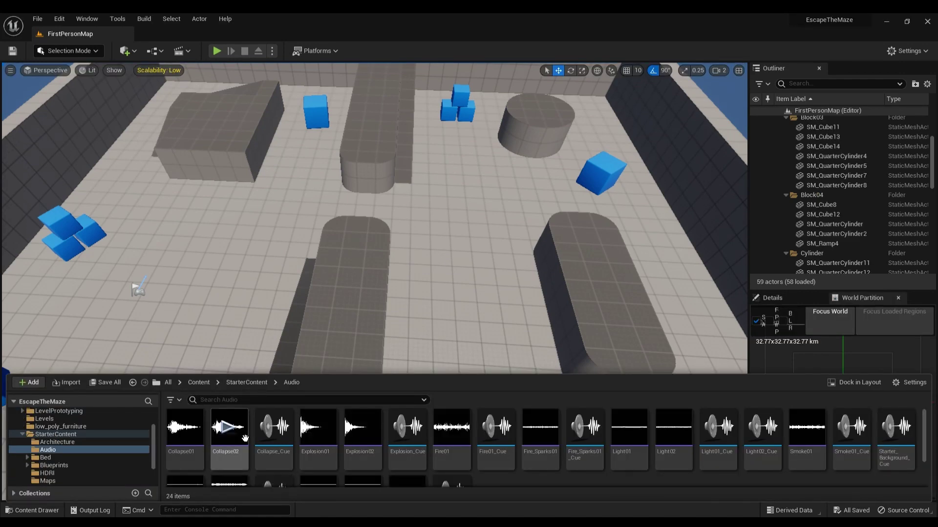
{"action": "left_click", "coordinate": [312, 433]}
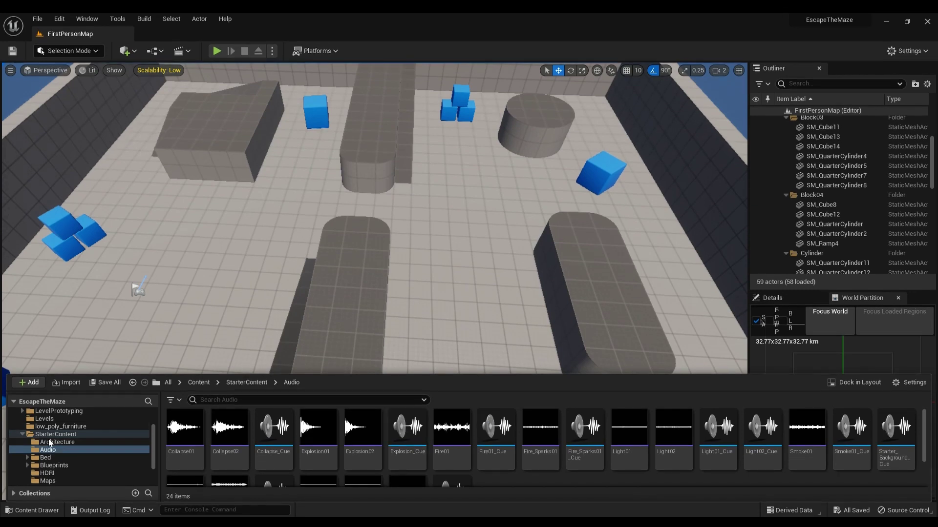
{"action": "left_click", "coordinate": [46, 434]}
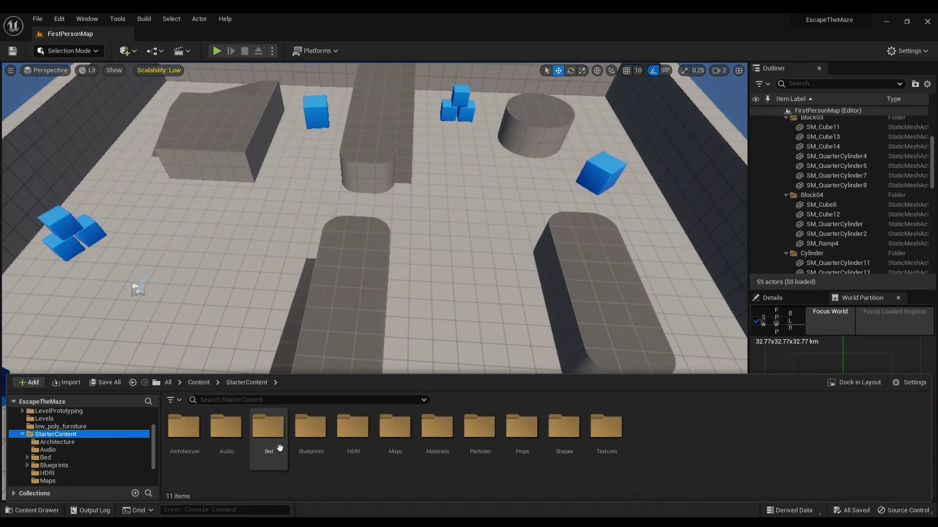
Look inside StarterContent's Bed folder and return to StarterContent with nothing selected
{"action": "double_click", "coordinate": [268, 430]}
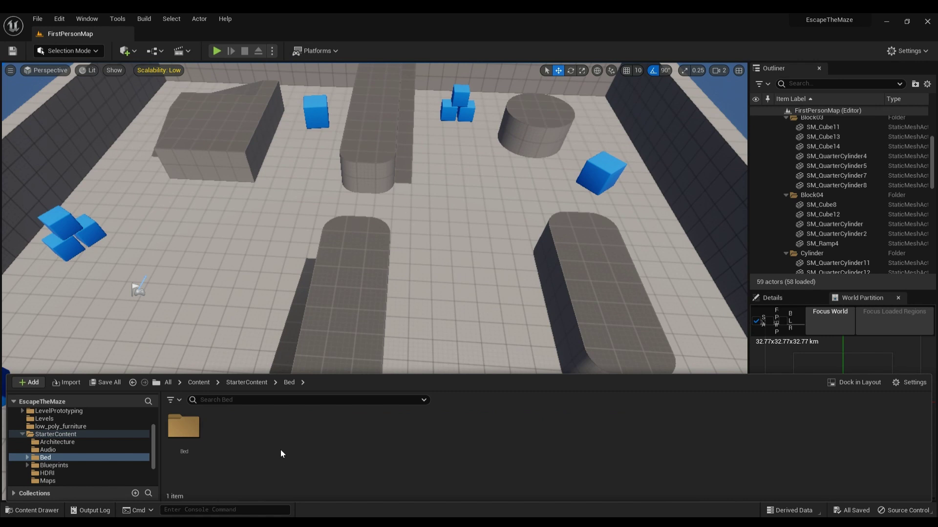
{"action": "left_click", "coordinate": [55, 435]}
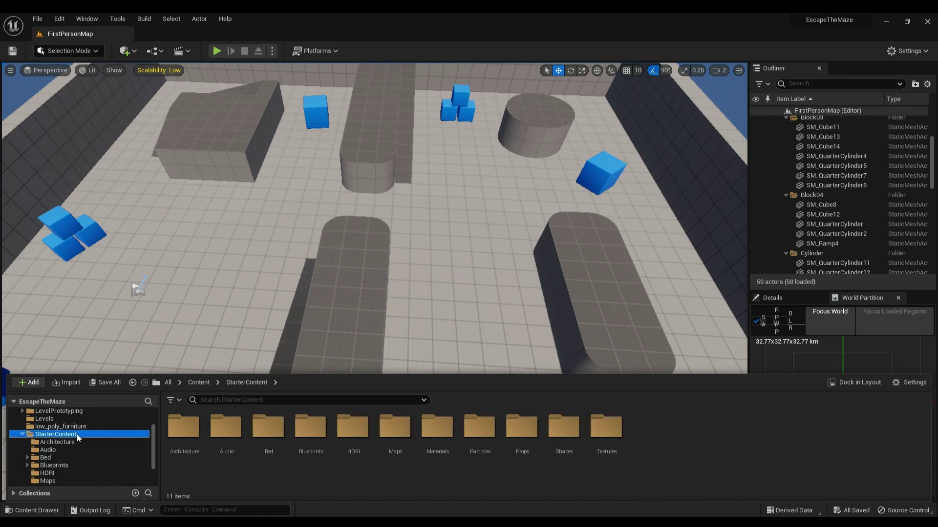
{"action": "left_click", "coordinate": [268, 430]}
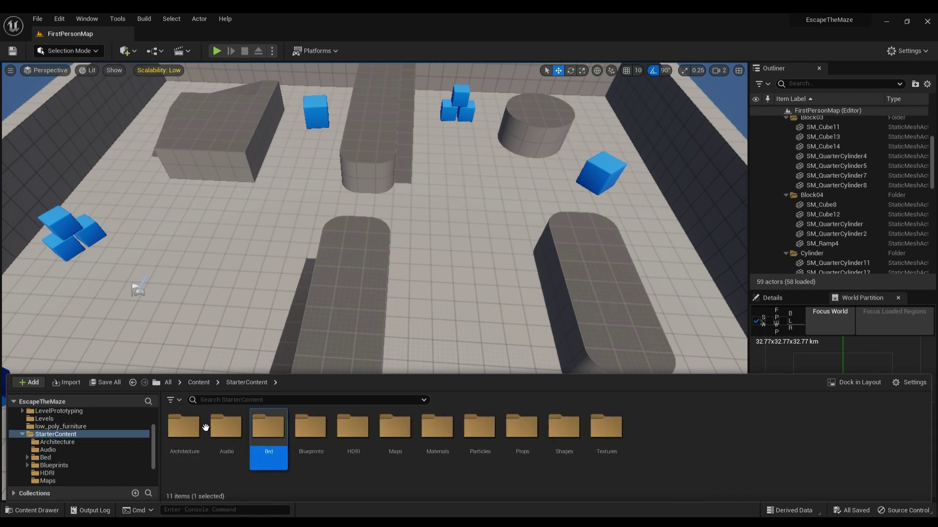
{"action": "left_click", "coordinate": [312, 479]}
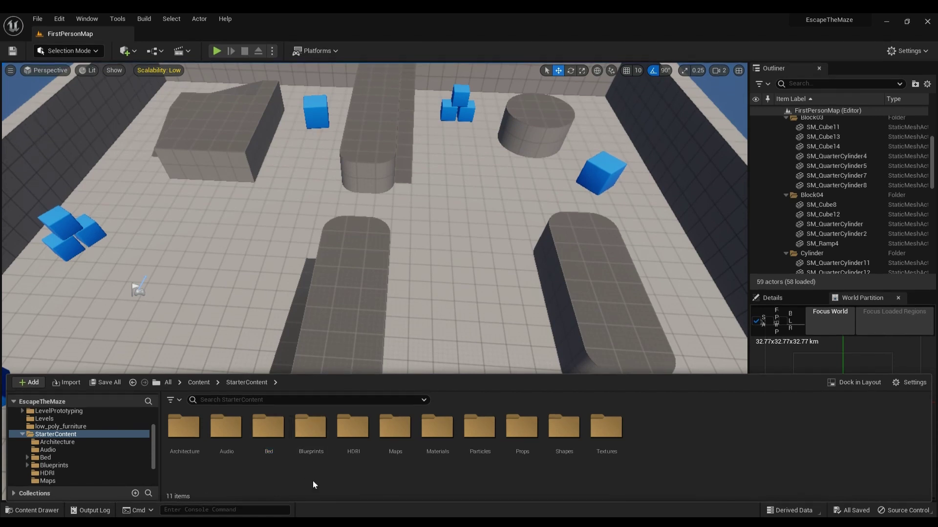
View StarterContent's Blueprints folder and its Assets subfolder, and return to StarterContent
{"action": "left_click", "coordinate": [302, 425]}
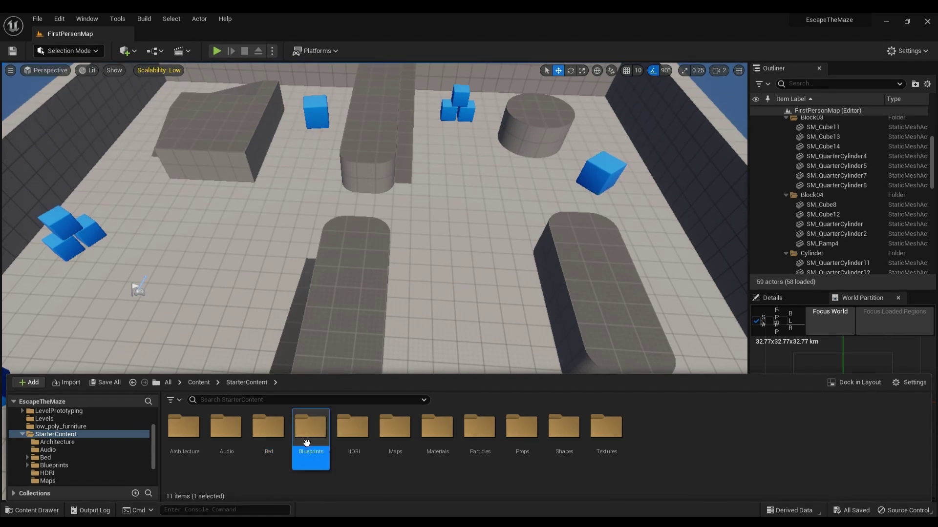
{"action": "double_click", "coordinate": [307, 443]}
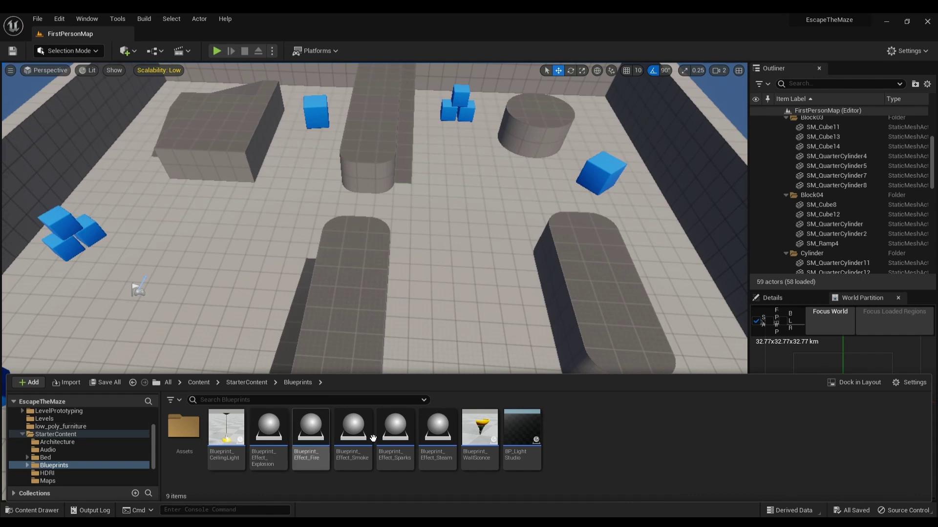
{"action": "left_click", "coordinate": [189, 436]}
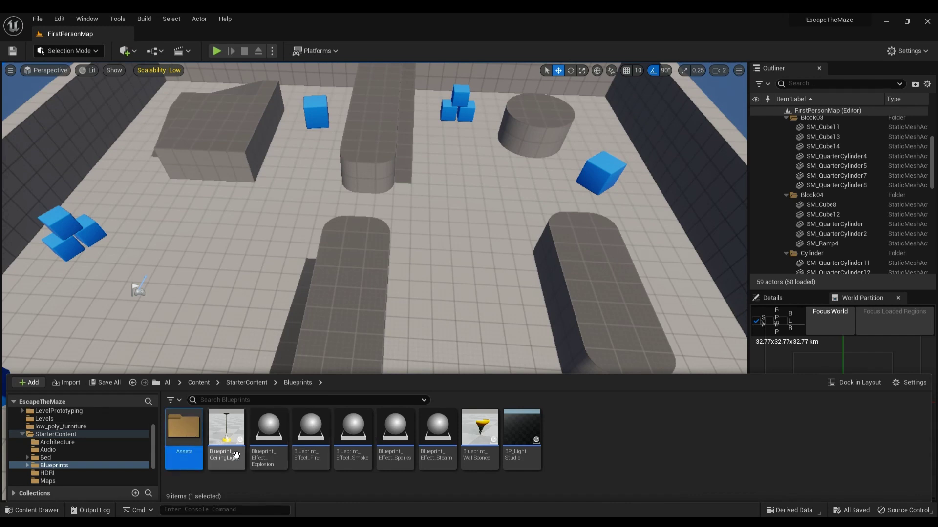
{"action": "double_click", "coordinate": [188, 436]}
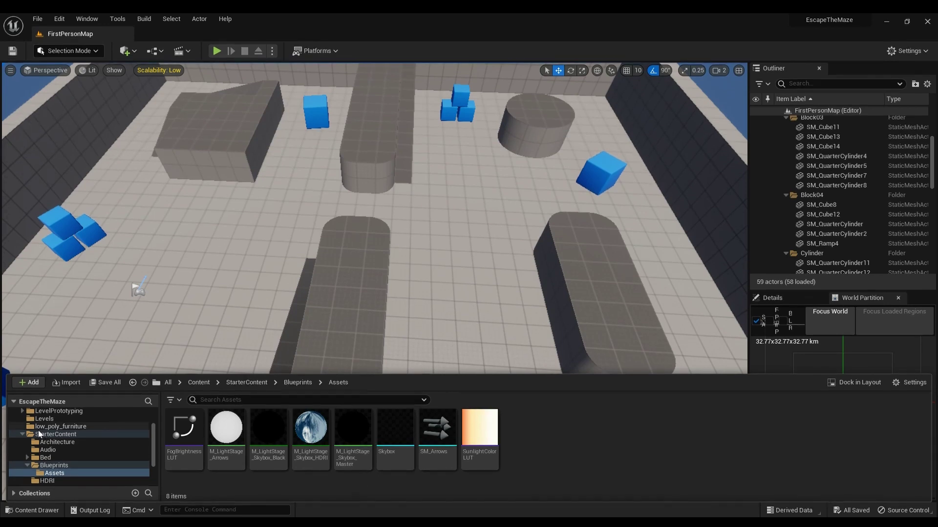
{"action": "left_click", "coordinate": [41, 434]}
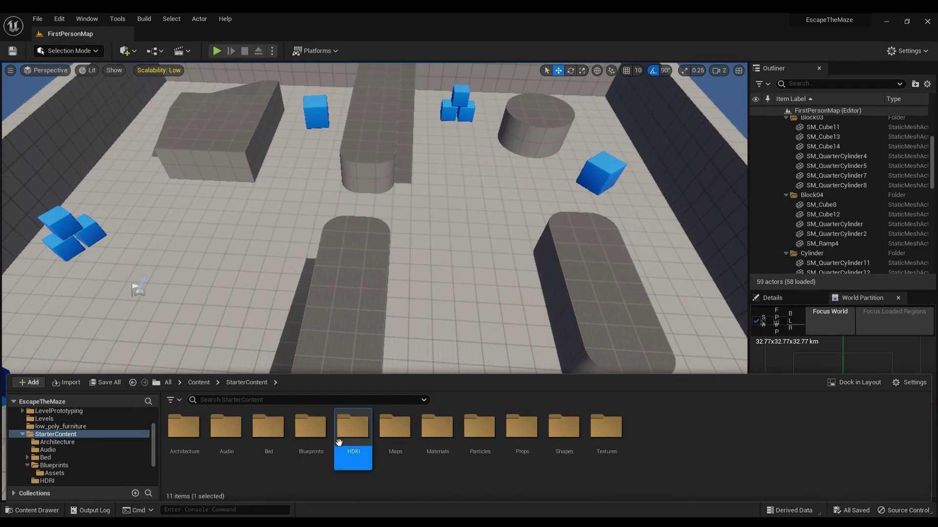
View the contents of StarterContent's HDRI folder and its Maps folder
{"action": "double_click", "coordinate": [339, 442]}
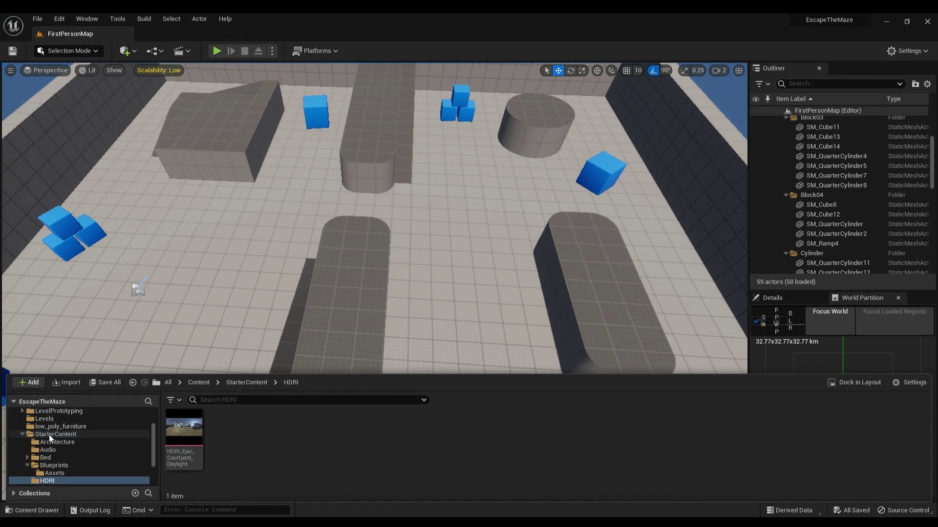
{"action": "left_click", "coordinate": [49, 435]}
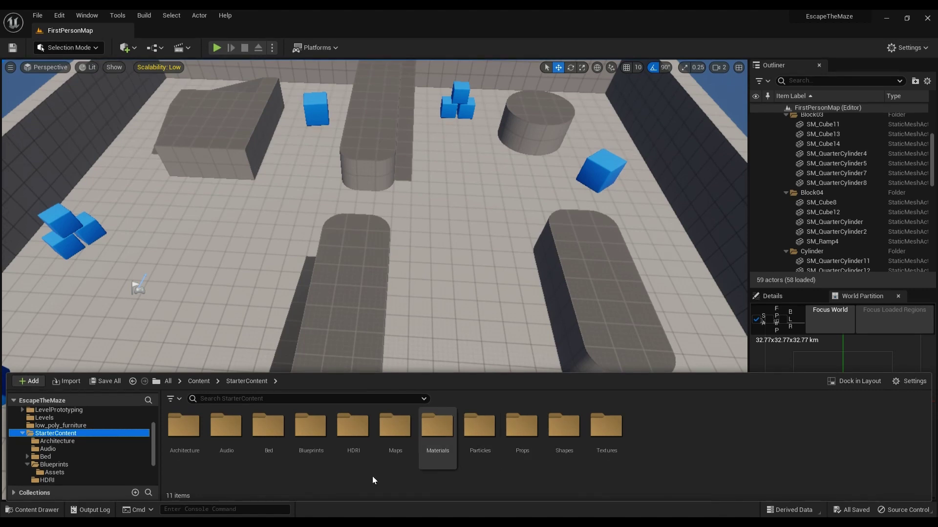
{"action": "left_click", "coordinate": [389, 441]}
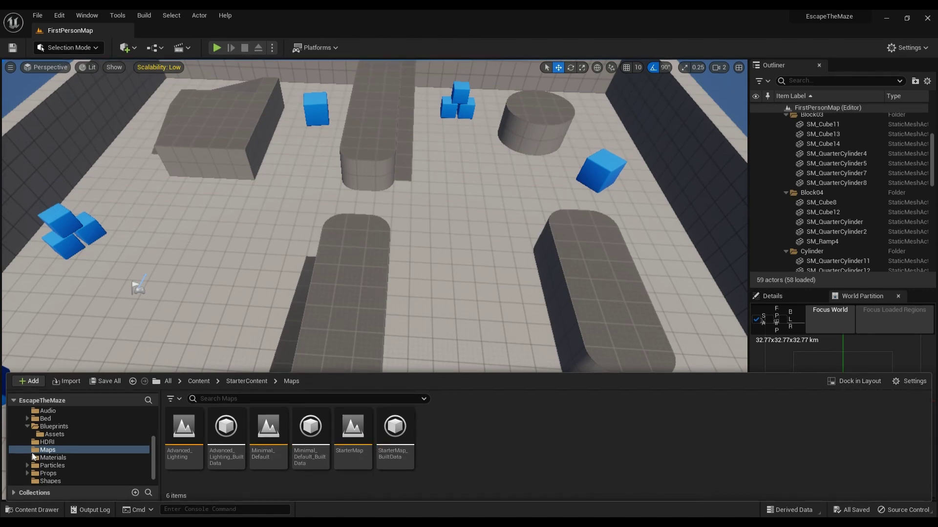
{"action": "left_click", "coordinate": [61, 450]}
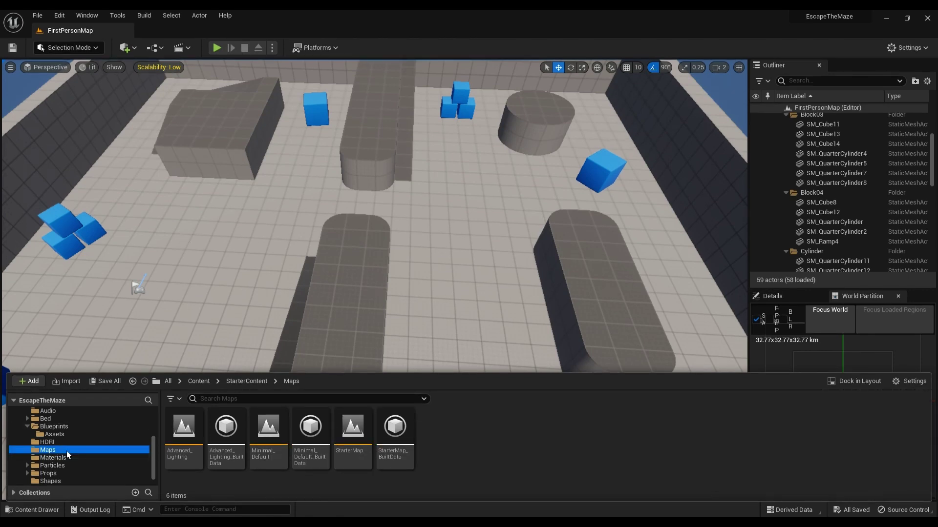
Look through the material assets in StarterContent's Materials folder from beginning to end
{"action": "left_click", "coordinate": [42, 458]}
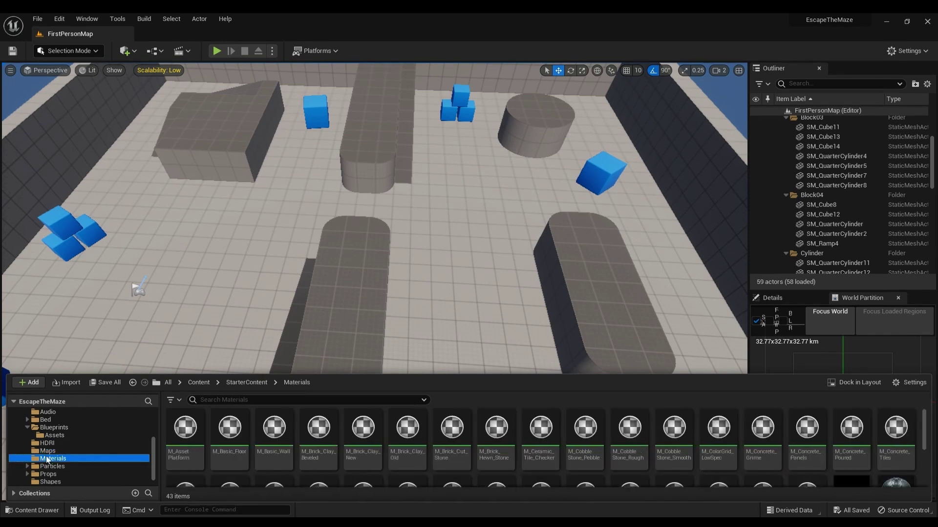
{"action": "scroll", "coordinate": [279, 461], "scroll_direction": "down", "scroll_amount": 1}
{"action": "scroll", "coordinate": [279, 461], "scroll_direction": "down", "scroll_amount": 3}
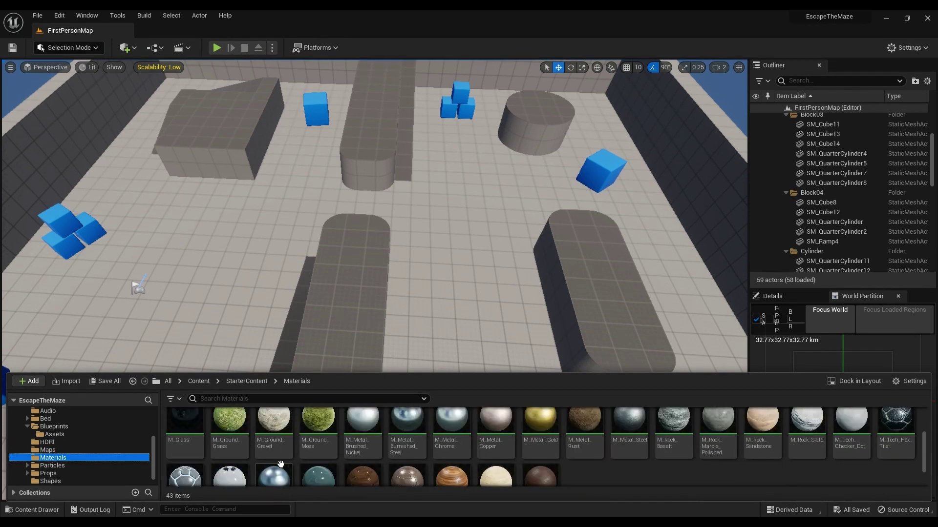
{"action": "scroll", "coordinate": [281, 464], "scroll_direction": "down", "scroll_amount": 2}
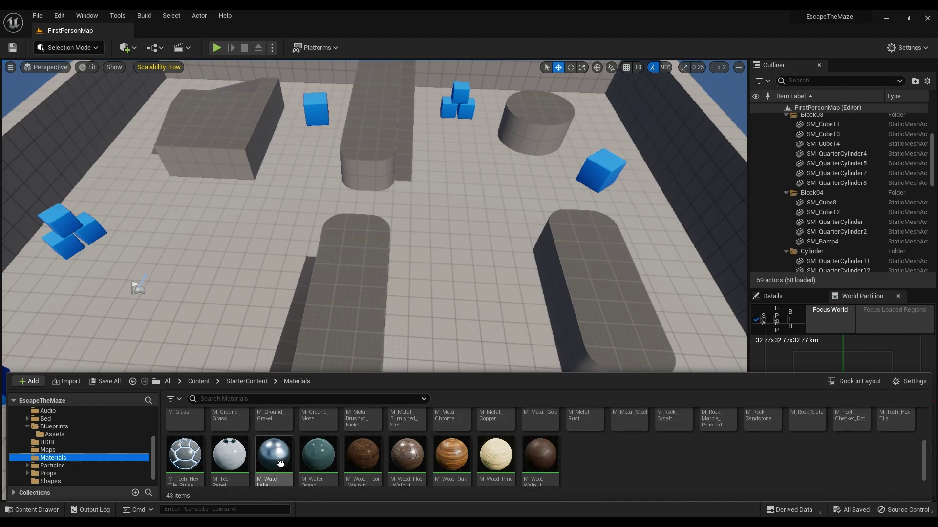
{"action": "scroll", "coordinate": [281, 464], "scroll_direction": "up", "scroll_amount": 5}
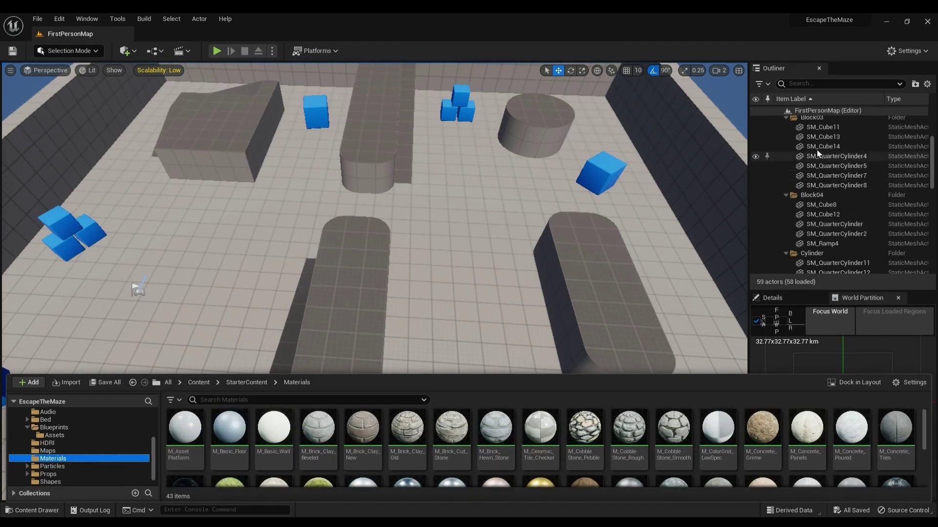
View the effects in StarterContent's Particles folder and look through all the meshes in the Props folder
{"action": "left_click", "coordinate": [51, 466]}
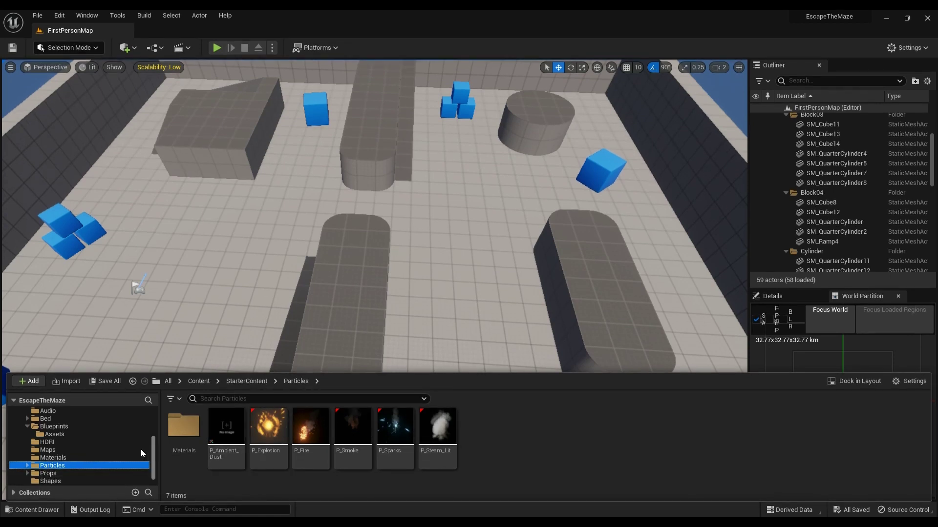
{"action": "left_click", "coordinate": [83, 474]}
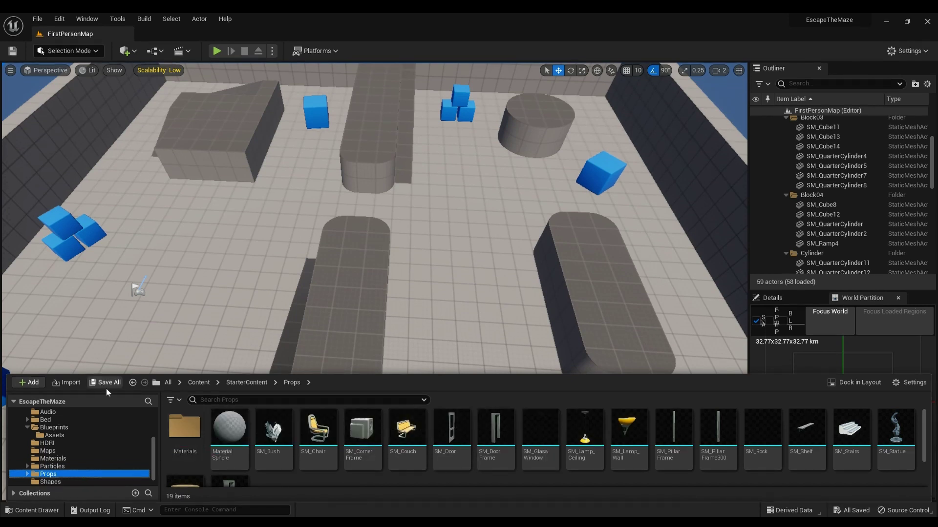
{"action": "scroll", "coordinate": [202, 438], "scroll_direction": "down", "scroll_amount": 1}
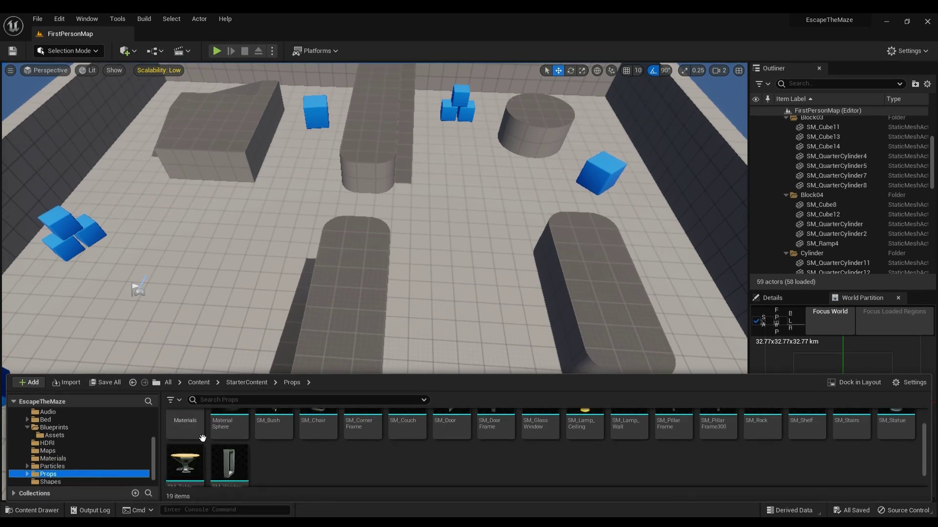
{"action": "scroll", "coordinate": [202, 438], "scroll_direction": "down", "scroll_amount": 1}
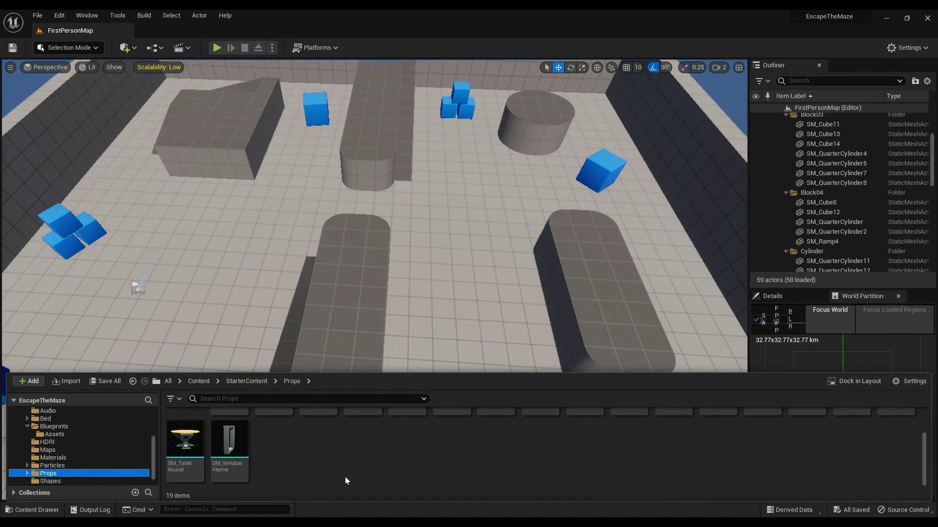
{"action": "scroll", "coordinate": [345, 478], "scroll_direction": "up", "scroll_amount": 2}
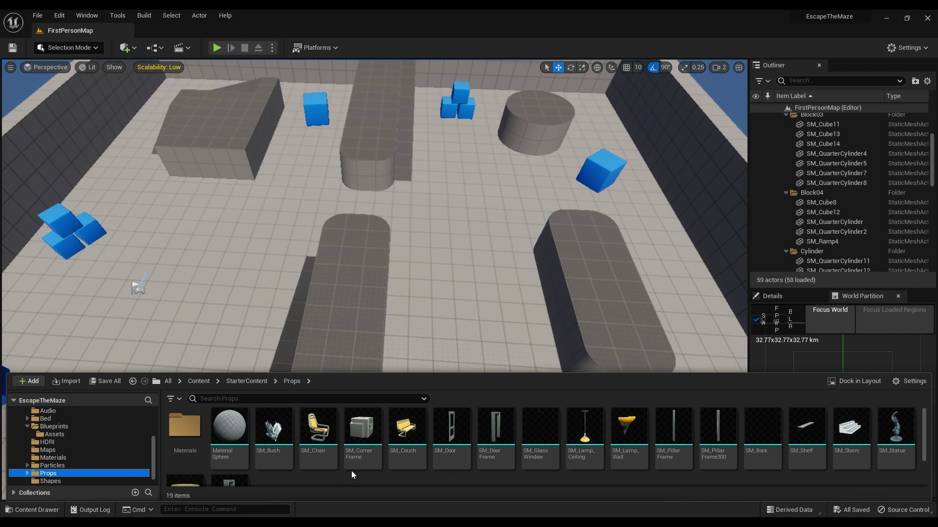
{"action": "scroll", "coordinate": [302, 438], "scroll_direction": "down", "scroll_amount": 2}
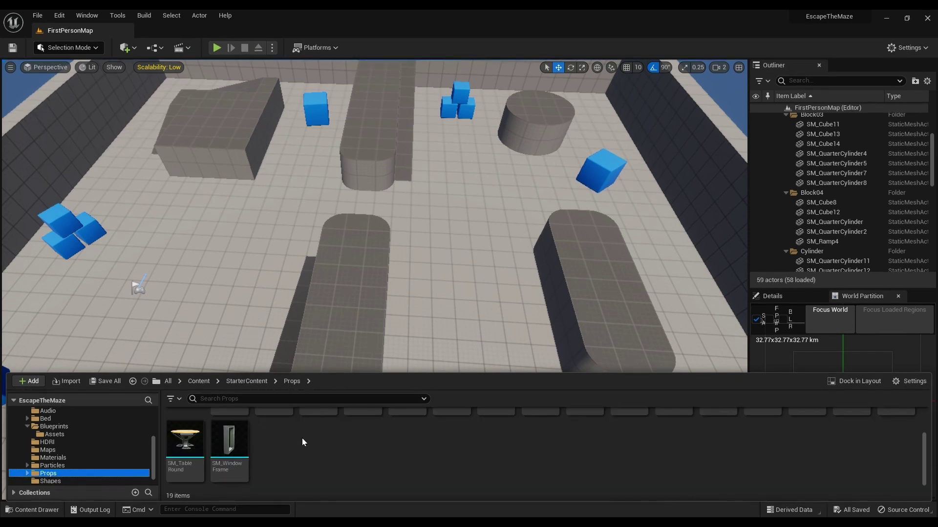
View StarterContent's Shapes folder and look through the images in its Textures folder
{"action": "left_click", "coordinate": [50, 482]}
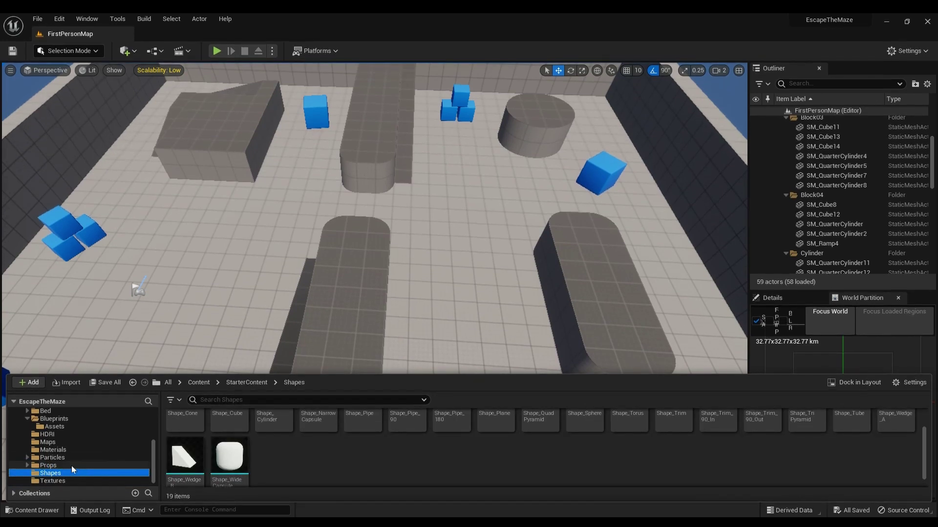
{"action": "left_click", "coordinate": [47, 480]}
{"action": "scroll", "coordinate": [324, 463], "scroll_direction": "down", "scroll_amount": 2}
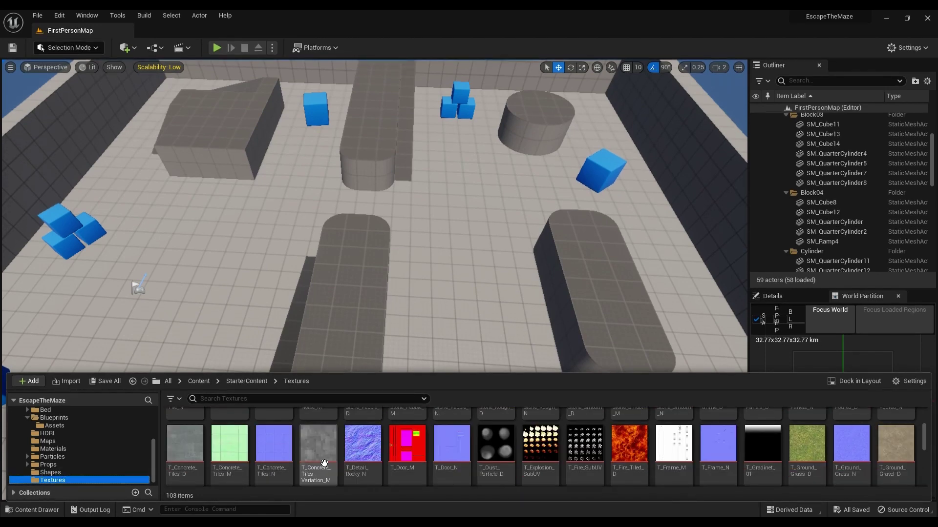
{"action": "scroll", "coordinate": [323, 463], "scroll_direction": "up", "scroll_amount": 2}
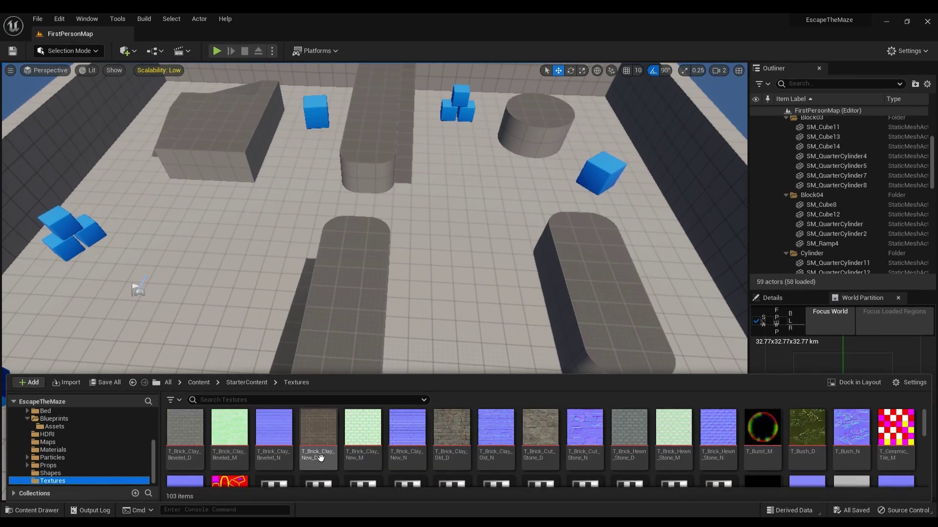
{"action": "scroll", "coordinate": [373, 467], "scroll_direction": "down", "scroll_amount": 10}
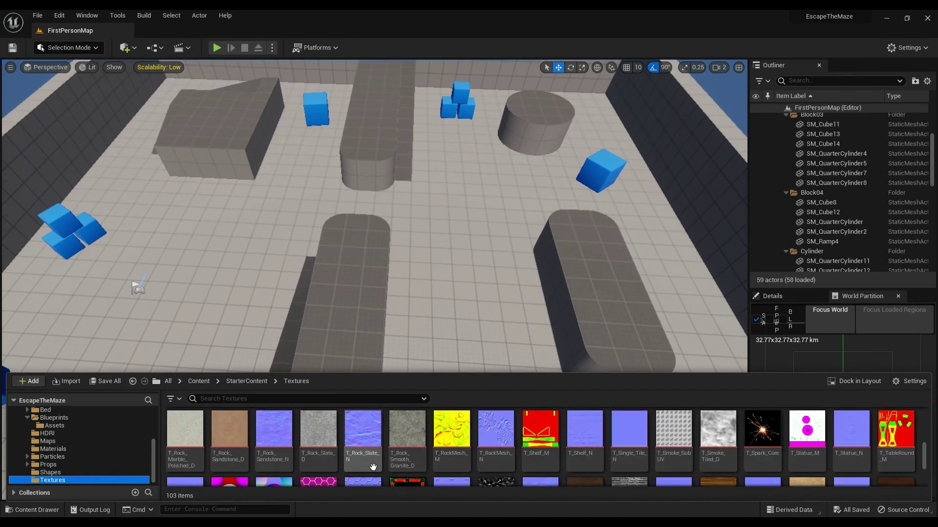
{"action": "scroll", "coordinate": [373, 467], "scroll_direction": "up", "scroll_amount": 5}
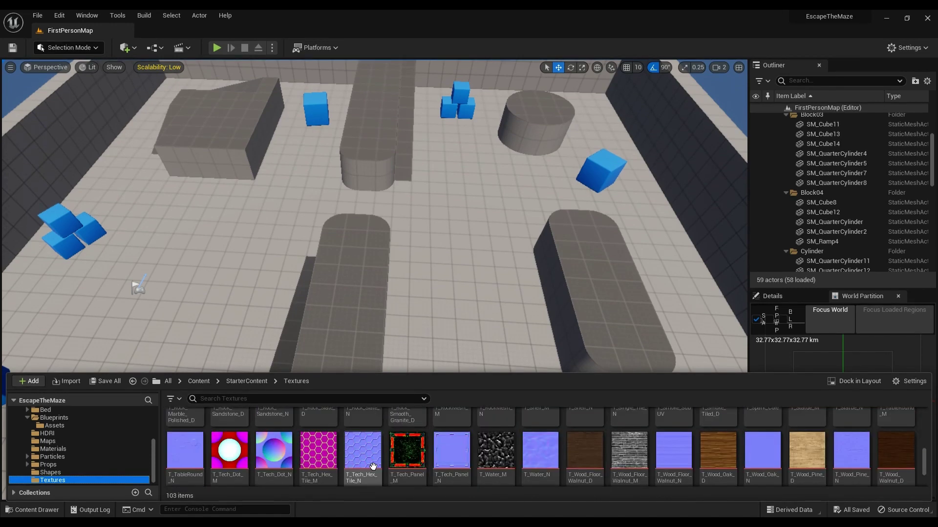
{"action": "scroll", "coordinate": [373, 467], "scroll_direction": "up", "scroll_amount": 5}
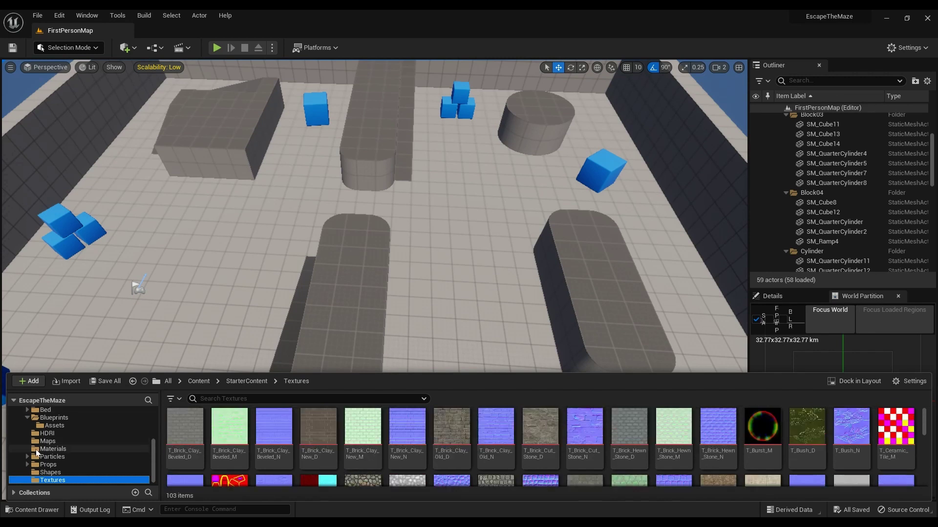
{"action": "scroll", "coordinate": [43, 458], "scroll_direction": "up", "scroll_amount": 4}
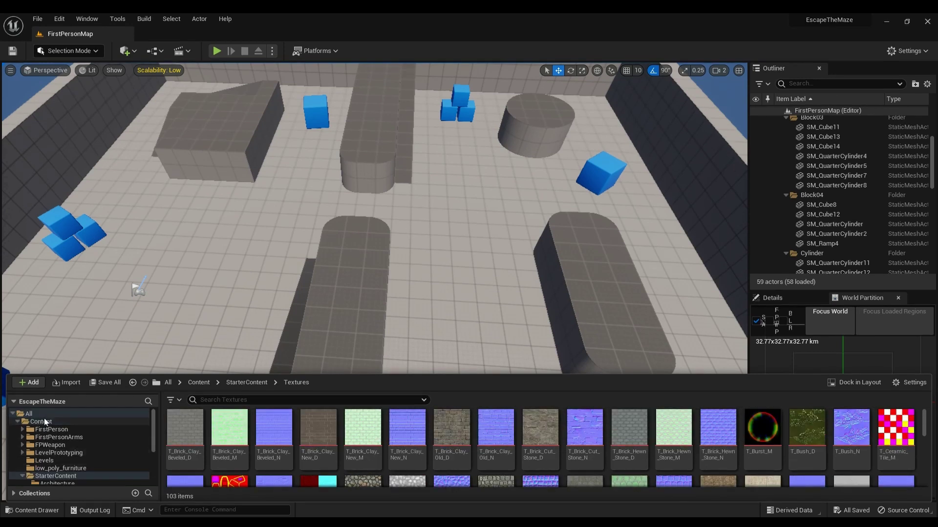
Close the Content Drawer and pull the viewport camera back to show the walled level from outside
{"action": "left_click", "coordinate": [126, 326]}
{"action": "left_click", "coordinate": [185, 351]}
{"action": "key", "text": "ctrl+space"}
{"action": "left_click", "coordinate": [183, 303]}
{"action": "scroll", "coordinate": [215, 331], "scroll_direction": "down", "scroll_amount": 10}
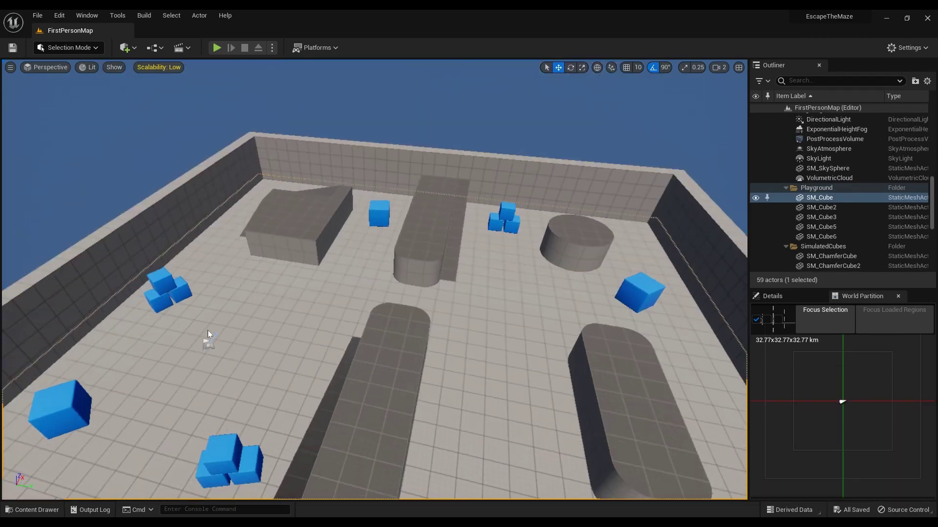
{"action": "right_click_drag", "start_coordinate": [193, 327], "coordinate": [225, 323]}
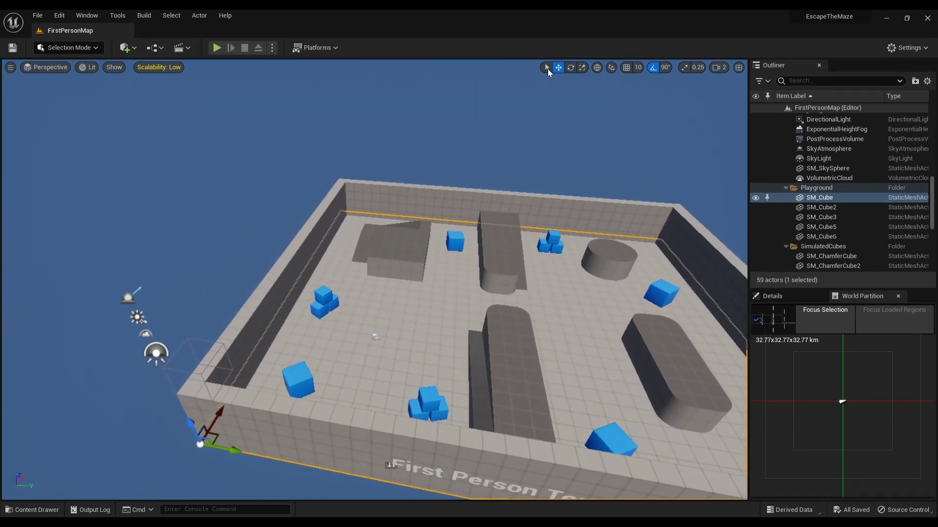
Set the viewport camera speed to 8 and fly around the level to try it
{"action": "left_click", "coordinate": [716, 72]}
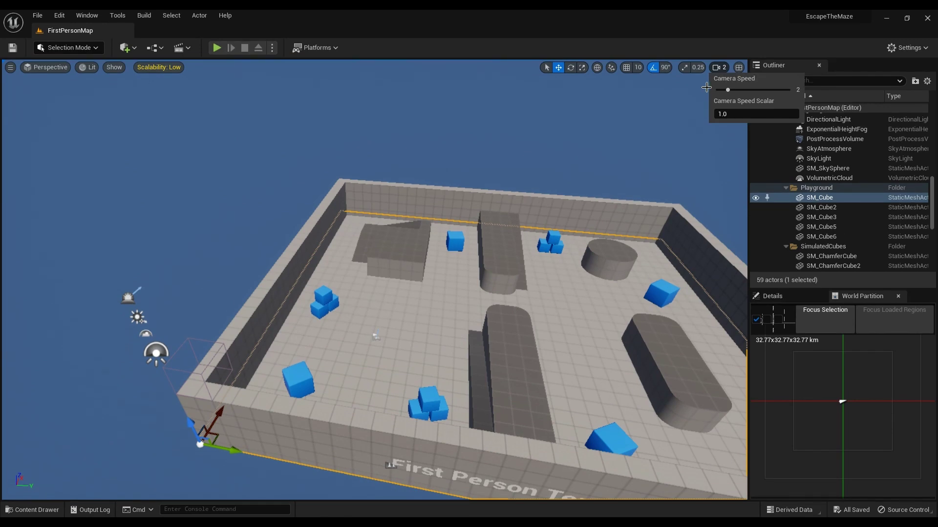
{"action": "left_click_drag", "start_coordinate": [727, 89], "coordinate": [792, 90]}
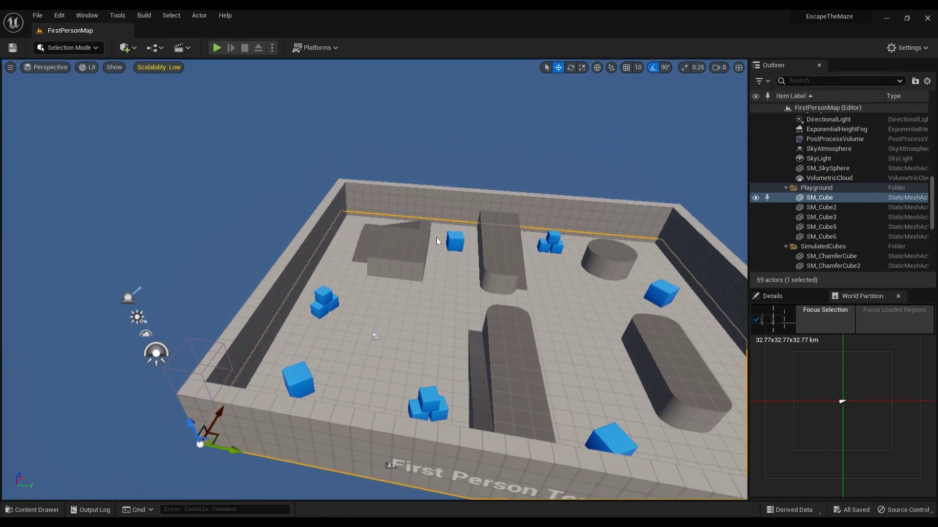
{"action": "key", "text": "w"}
{"action": "right_click_drag", "start_coordinate": [436, 237], "coordinate": [454, 273]}
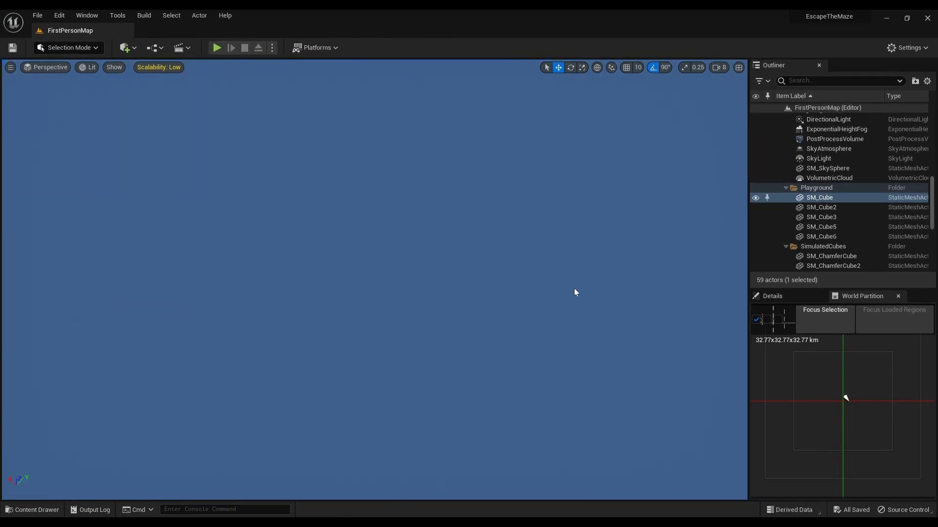
{"action": "key", "text": "s"}
{"action": "right_click_drag", "start_coordinate": [574, 288], "coordinate": [623, 290]}
{"action": "key", "text": "d"}
Set the viewport camera speed to 1 and try moving the view
{"action": "left_click", "coordinate": [720, 67]}
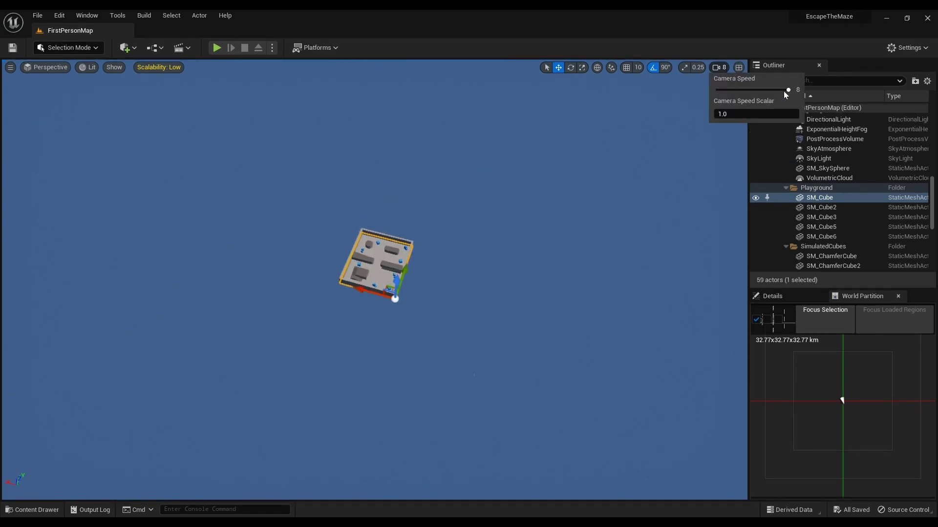
{"action": "left_click_drag", "start_coordinate": [784, 91], "coordinate": [700, 98]}
{"action": "left_click", "coordinate": [668, 178]}
{"action": "right_click_drag", "start_coordinate": [668, 178], "coordinate": [671, 163]}
Set the viewport camera speed to 4 and fly back to an overhead view of the level's blocks
{"action": "left_click", "coordinate": [723, 71]}
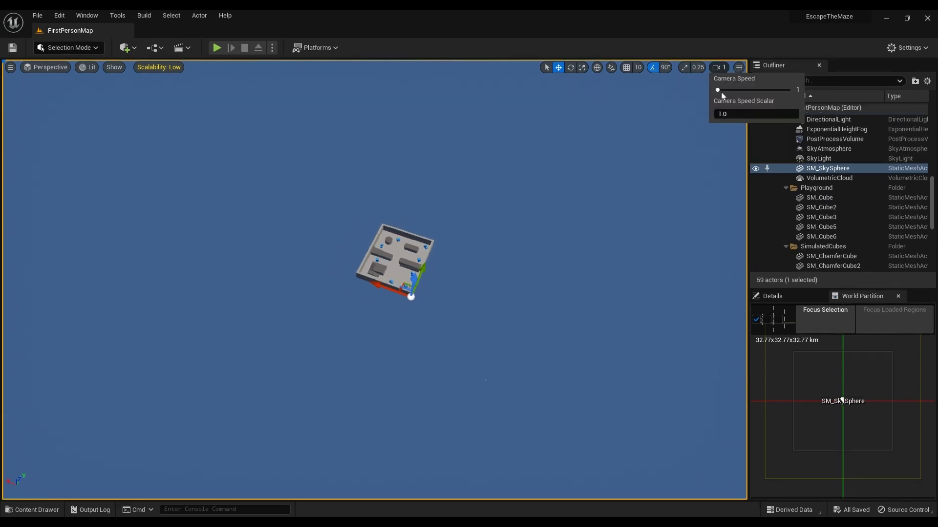
{"action": "left_click_drag", "start_coordinate": [720, 93], "coordinate": [751, 93]}
{"action": "left_click", "coordinate": [644, 216]}
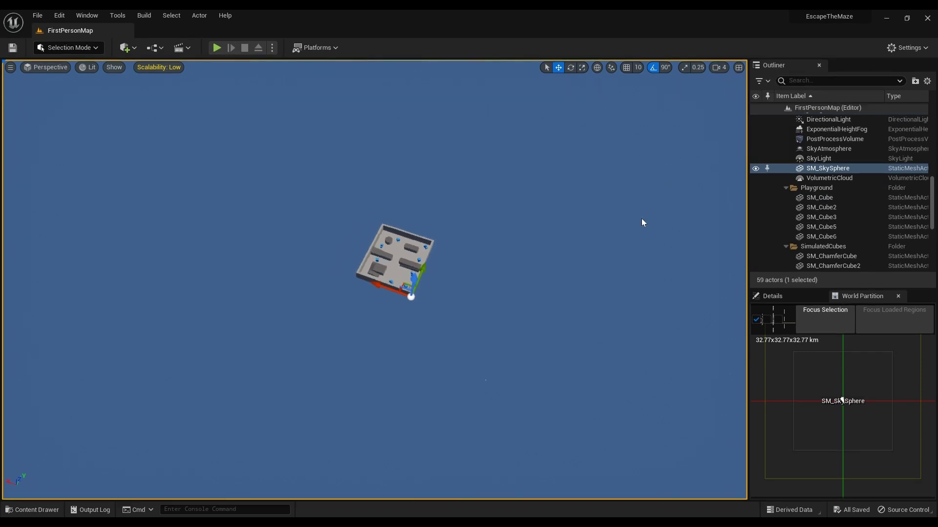
{"action": "key", "text": "w"}
{"action": "right_click_drag", "start_coordinate": [641, 218], "coordinate": [651, 221]}
{"action": "scroll", "coordinate": [651, 224], "scroll_direction": "up", "scroll_amount": 10}
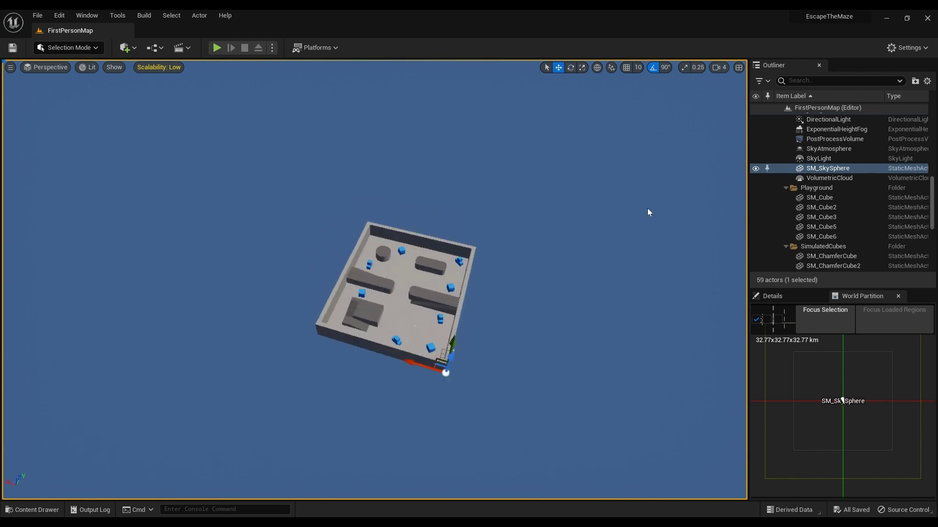
{"action": "scroll", "coordinate": [661, 224], "scroll_direction": "up", "scroll_amount": 8}
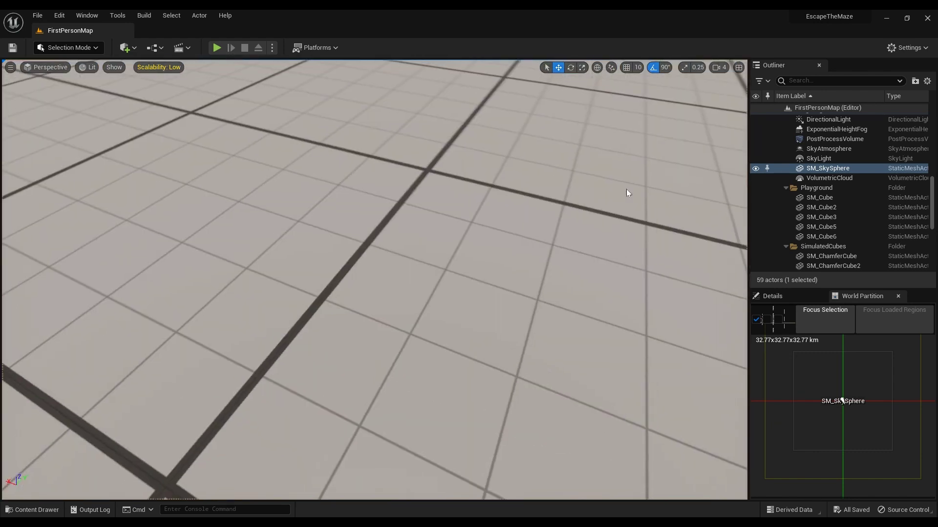
{"action": "right_click_drag", "start_coordinate": [627, 190], "coordinate": [602, 213]}
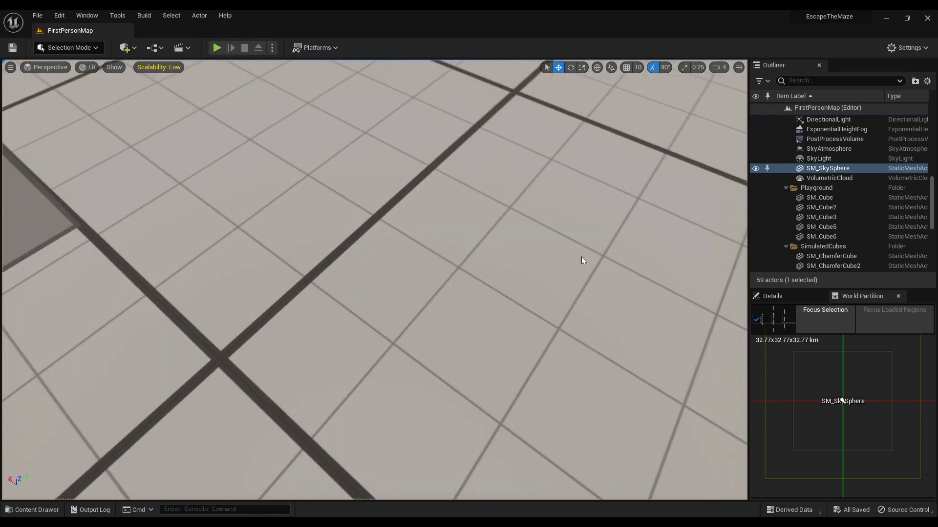
{"action": "scroll", "coordinate": [588, 264], "scroll_direction": "down", "scroll_amount": 10}
{"action": "scroll", "coordinate": [594, 265], "scroll_direction": "up", "scroll_amount": 8}
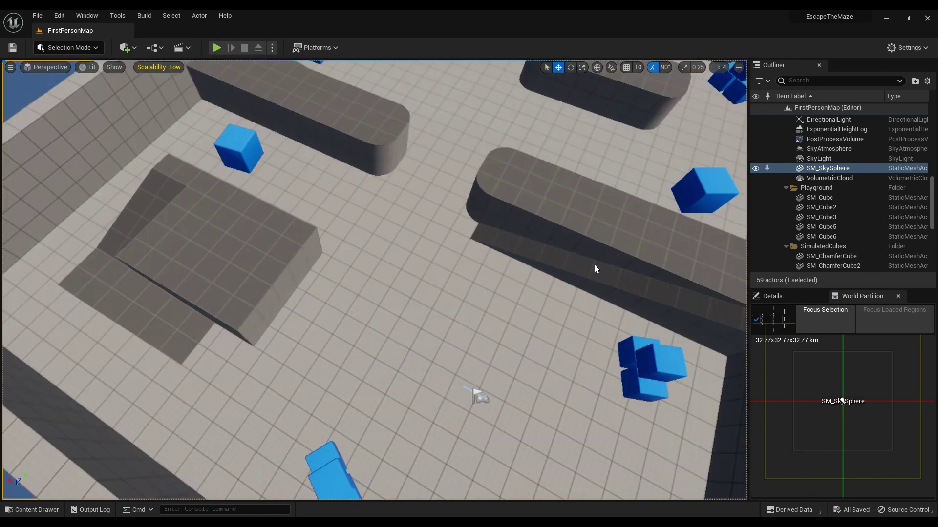
{"action": "scroll", "coordinate": [594, 264], "scroll_direction": "up", "scroll_amount": 3}
{"action": "scroll", "coordinate": [594, 265], "scroll_direction": "down", "scroll_amount": 5}
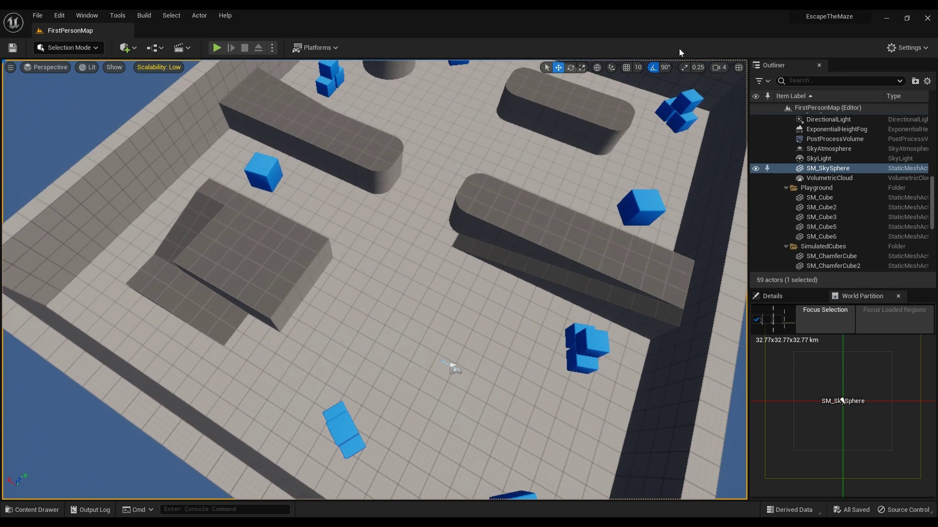
Review the rotation snap angles and try rotating the large block beside the ramp with 90° snapping
{"action": "left_click", "coordinate": [664, 68]}
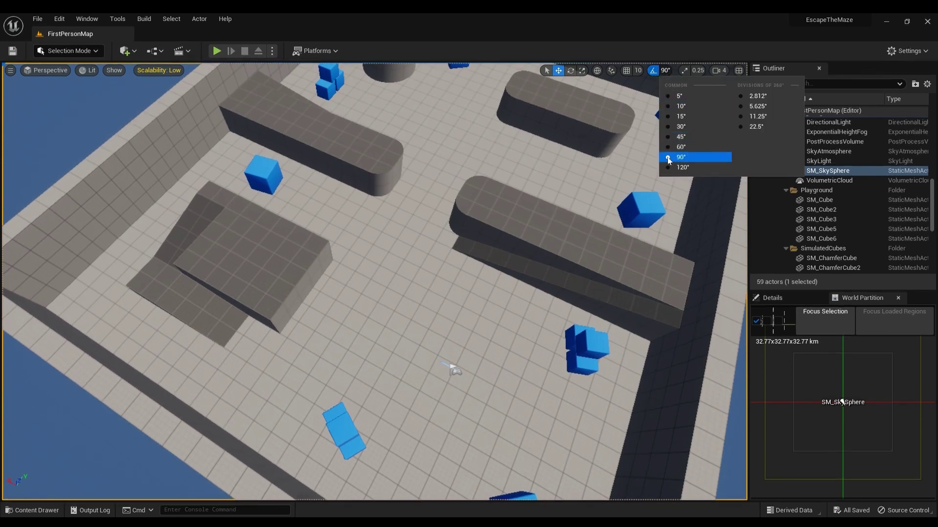
{"action": "left_click", "coordinate": [289, 282]}
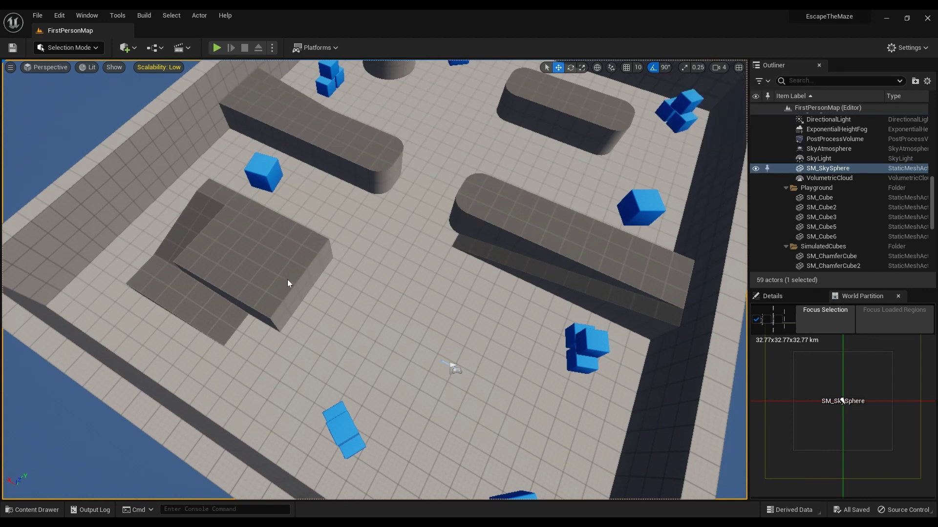
{"action": "left_click", "coordinate": [288, 282]}
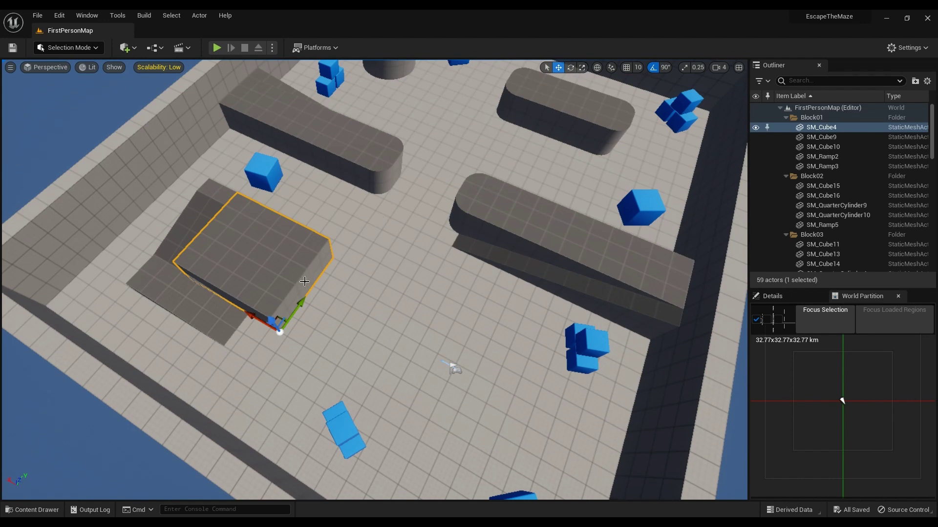
{"action": "key", "text": "e"}
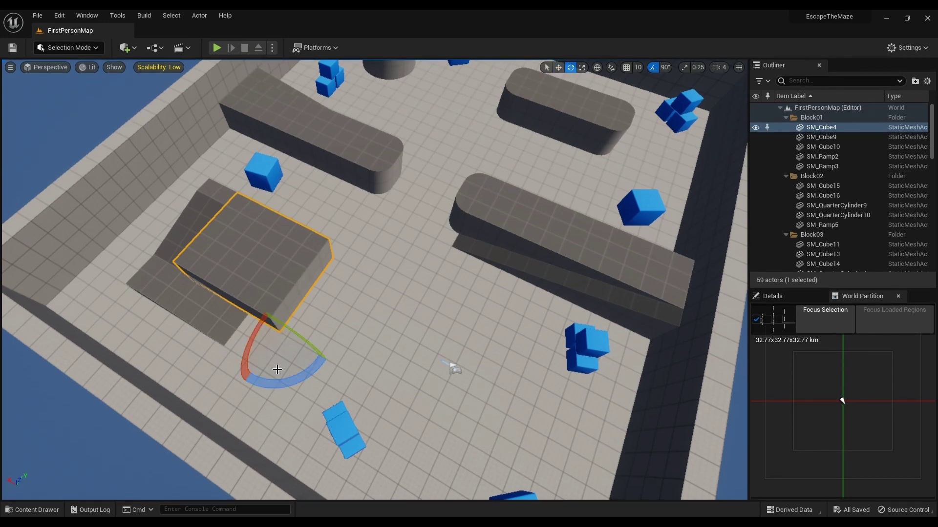
{"action": "left_click_drag", "start_coordinate": [277, 369], "coordinate": [159, 407]}
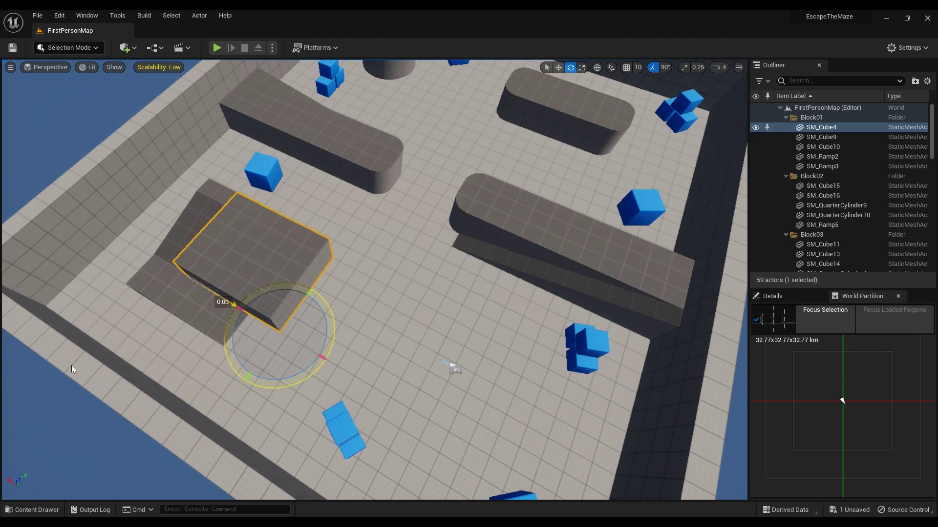
{"action": "left_click_drag", "start_coordinate": [72, 370], "coordinate": [72, 369]}
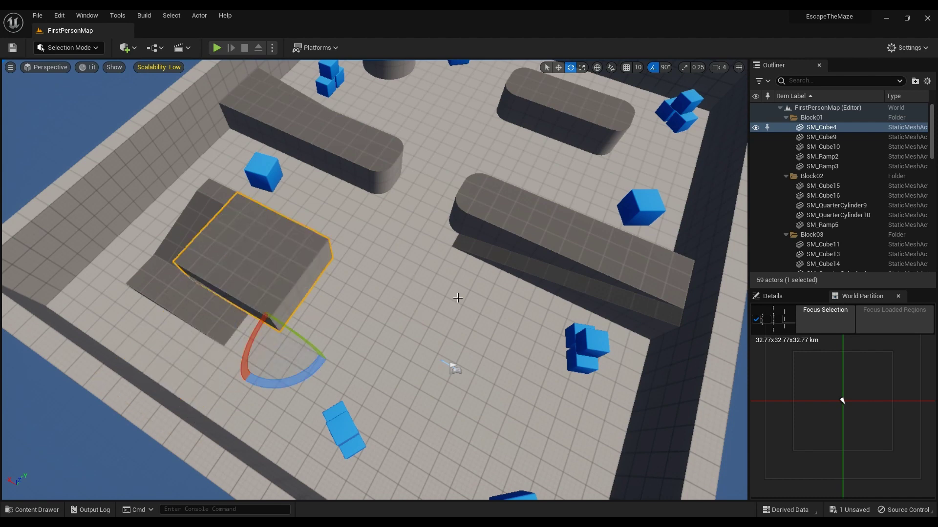
Turn off rotation snapping, try rotating the block beside the ramp freely about its vertical axis, and undo the rotation
{"action": "left_click", "coordinate": [647, 99]}
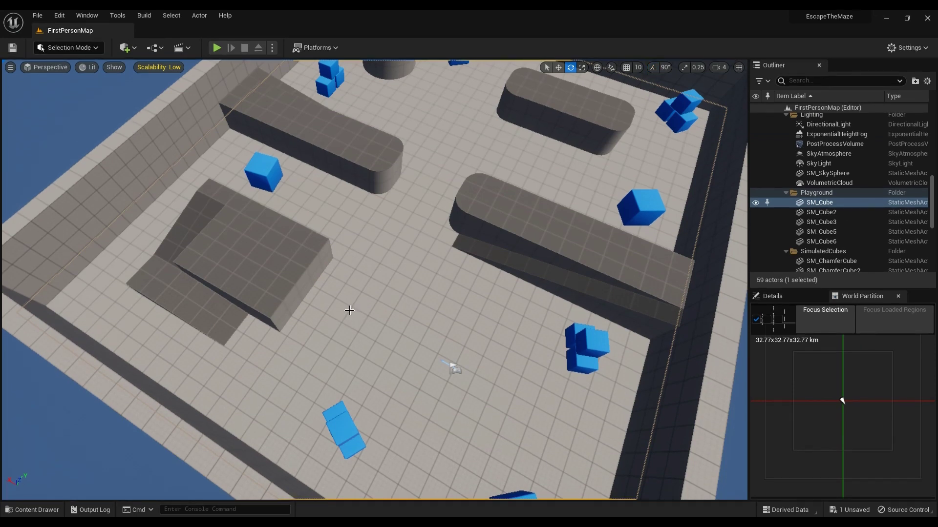
{"action": "left_click", "coordinate": [298, 287]}
{"action": "left_click_drag", "start_coordinate": [297, 369], "coordinate": [382, 329]}
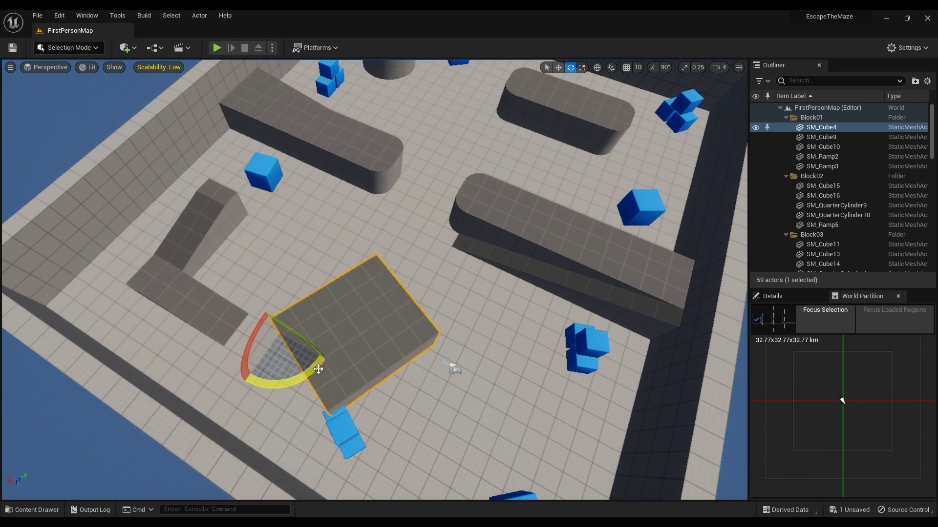
{"action": "key", "text": "ctrl+z"}
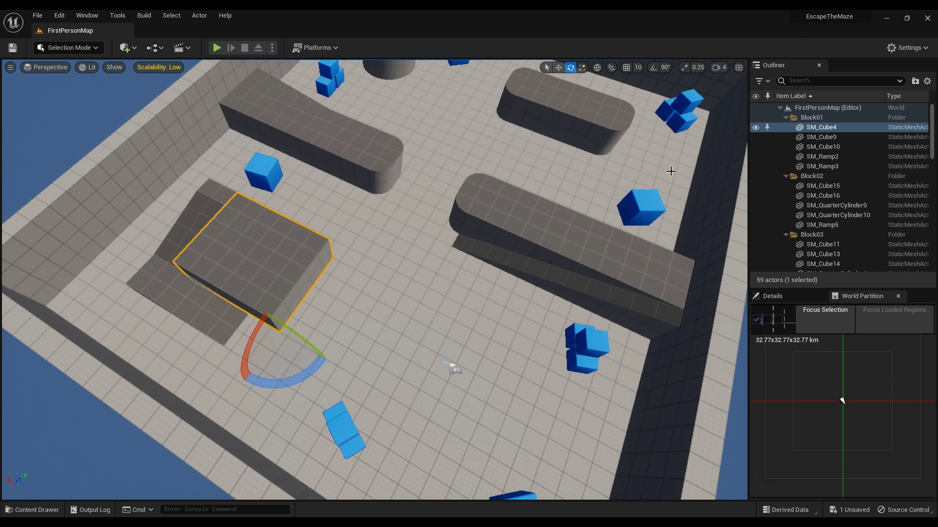
Try scaling up the block beside the ramp, undo the scaling, and deselect the block
{"action": "left_click", "coordinate": [582, 71]}
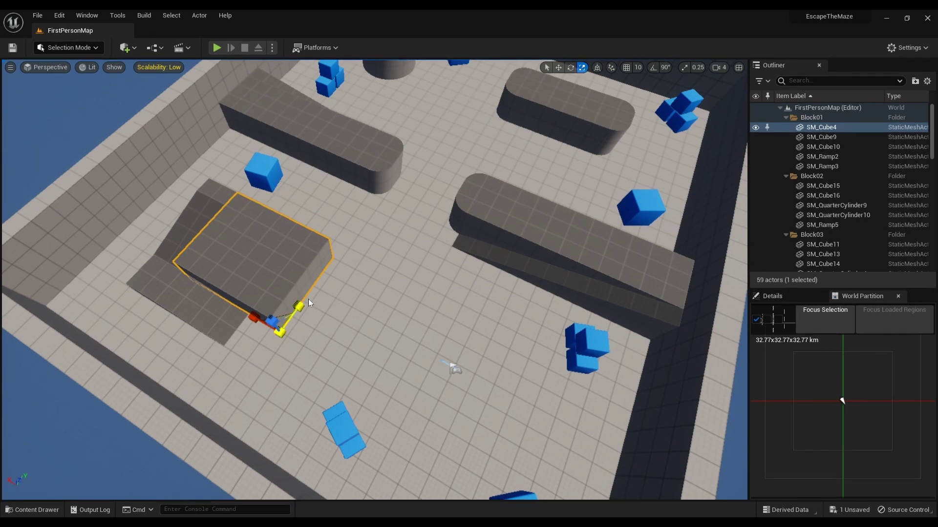
{"action": "left_click_drag", "start_coordinate": [308, 301], "coordinate": [222, 215]}
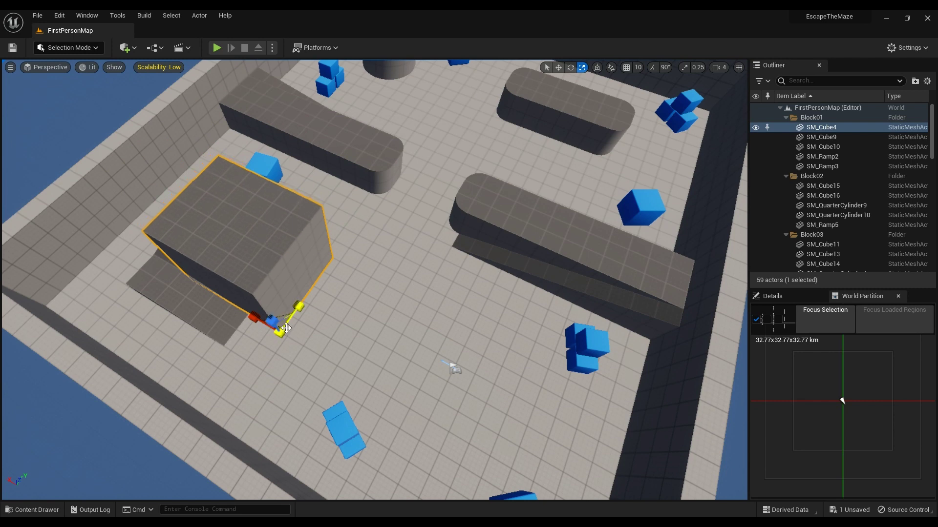
{"action": "key", "text": "ctrl+z"}
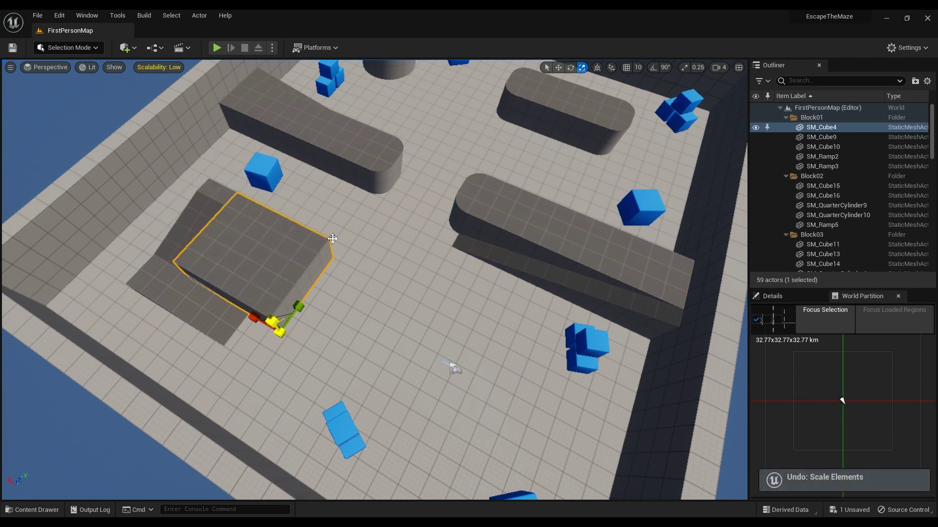
{"action": "left_click", "coordinate": [356, 251]}
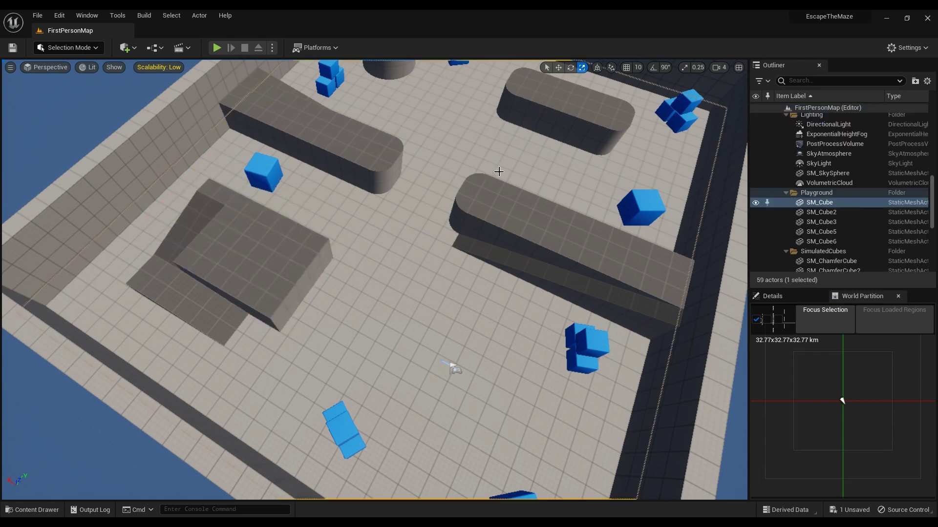
Examine the walled level from a distance, up close and from directly overhead
{"action": "key", "text": "f"}
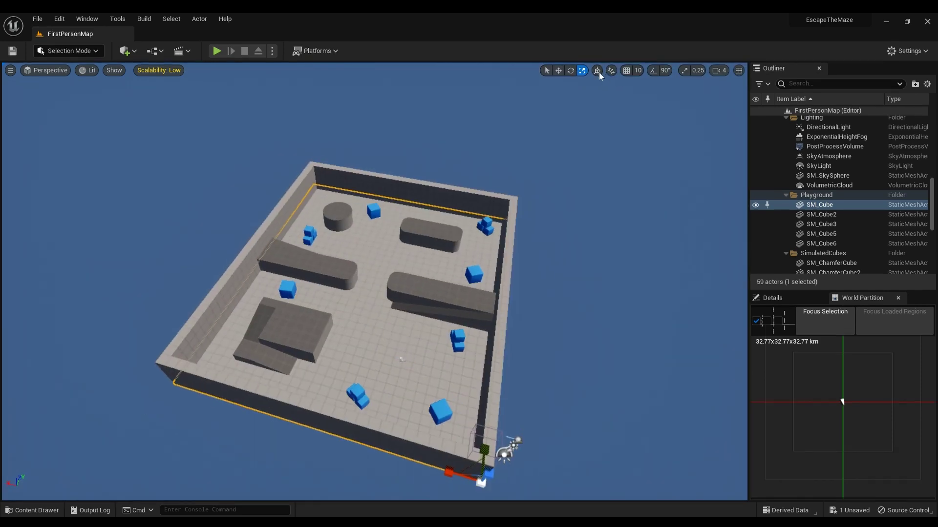
{"action": "scroll", "coordinate": [504, 219], "scroll_direction": "up", "scroll_amount": 12}
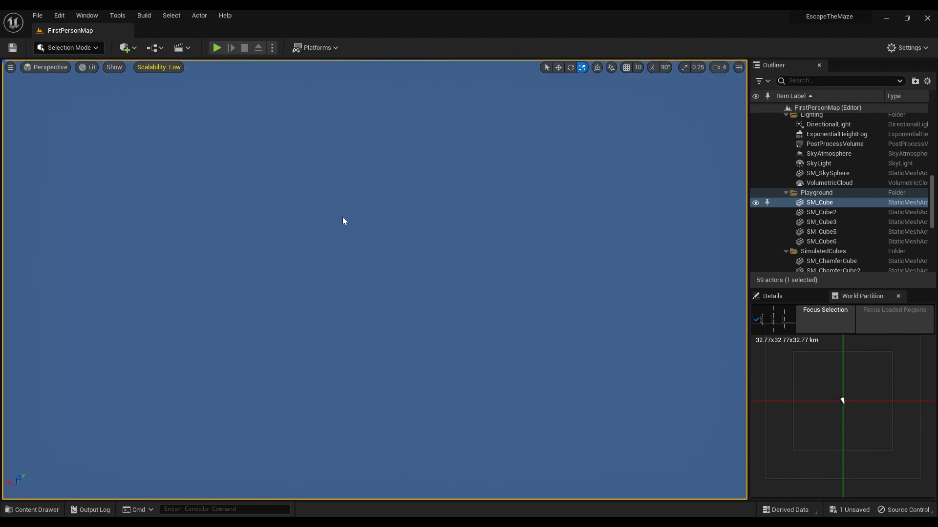
{"action": "scroll", "coordinate": [342, 217], "scroll_direction": "down", "scroll_amount": 10}
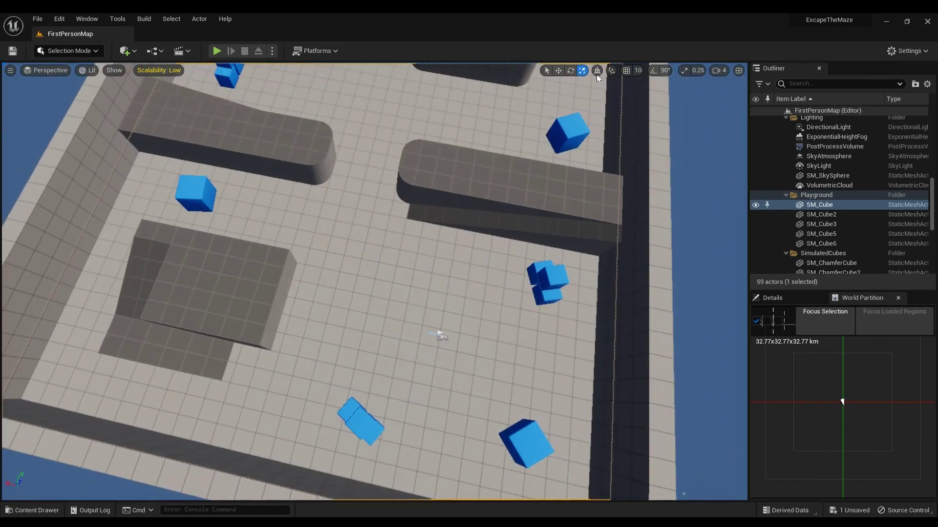
{"action": "left_click", "coordinate": [610, 73]}
{"action": "left_click", "coordinate": [609, 70]}
{"action": "scroll", "coordinate": [406, 189], "scroll_direction": "up", "scroll_amount": 5}
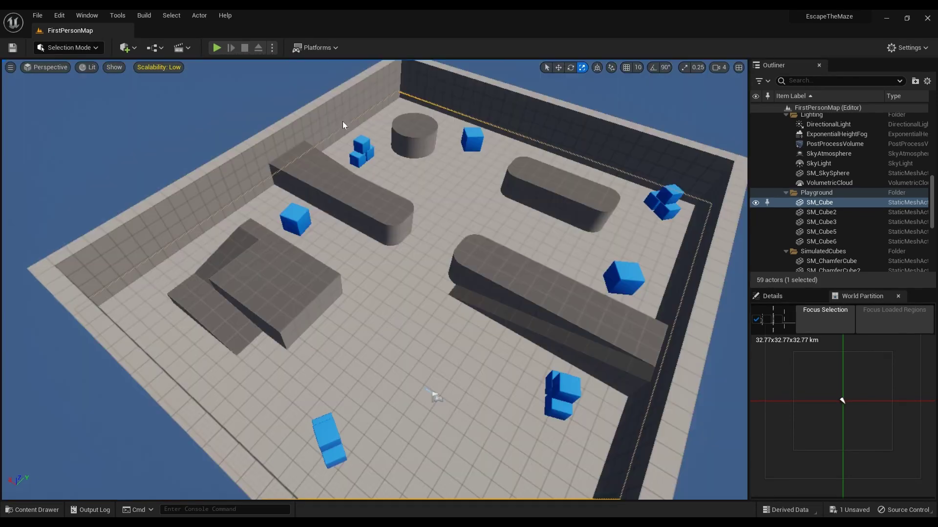
{"action": "scroll", "coordinate": [343, 122], "scroll_direction": "down", "scroll_amount": 5}
{"action": "scroll", "coordinate": [349, 128], "scroll_direction": "up", "scroll_amount": 6}
{"action": "right_click_drag", "start_coordinate": [360, 142], "coordinate": [552, 240]}
{"action": "scroll", "coordinate": [401, 194], "scroll_direction": "down", "scroll_amount": 5}
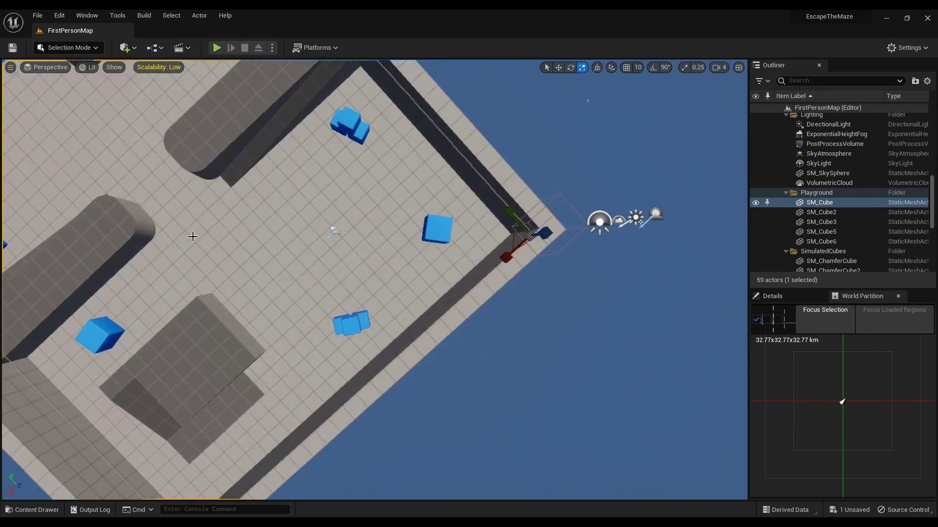
Set the viewport camera speed to 2, fly back over the level, and review the scale snap values
{"action": "left_click", "coordinate": [611, 162]}
{"action": "left_click", "coordinate": [714, 67]}
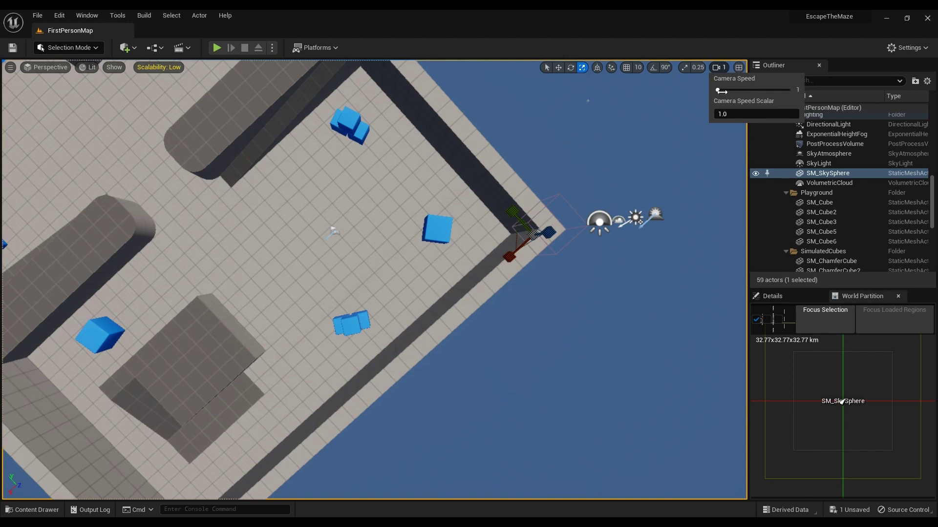
{"action": "left_click_drag", "start_coordinate": [725, 94], "coordinate": [728, 93]}
{"action": "right_click_drag", "start_coordinate": [531, 148], "coordinate": [581, 178]}
{"action": "scroll", "coordinate": [581, 177], "scroll_direction": "up", "scroll_amount": 1}
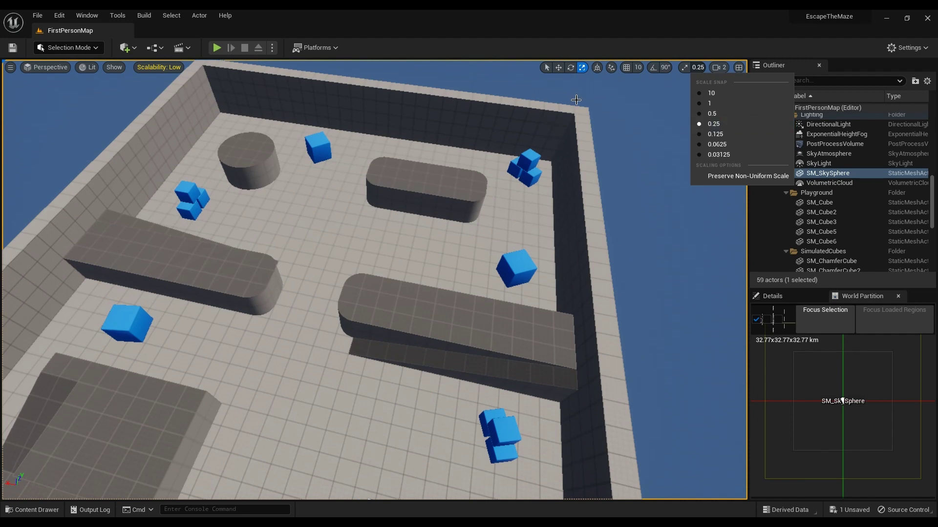
{"action": "left_click", "coordinate": [656, 150]}
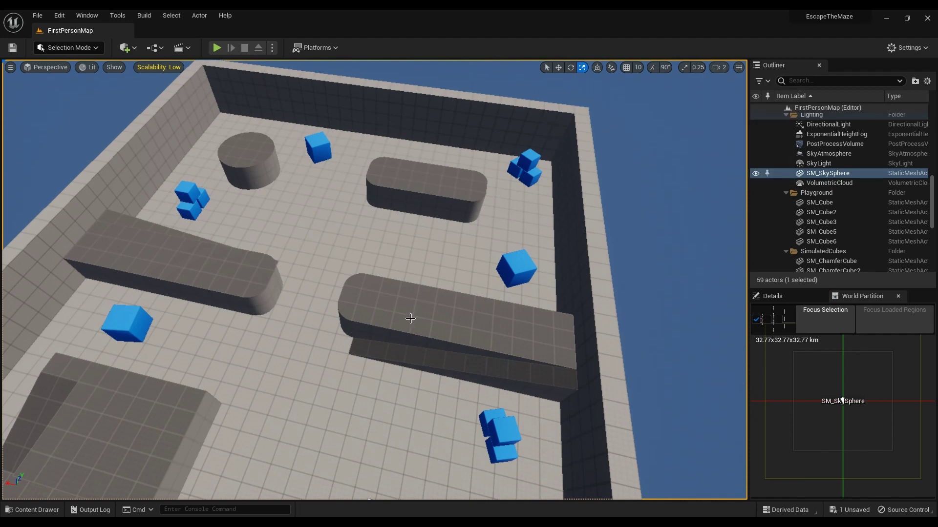
Review the viewport's scalability settings and apply the Epic quality preset
{"action": "left_click", "coordinate": [151, 70]}
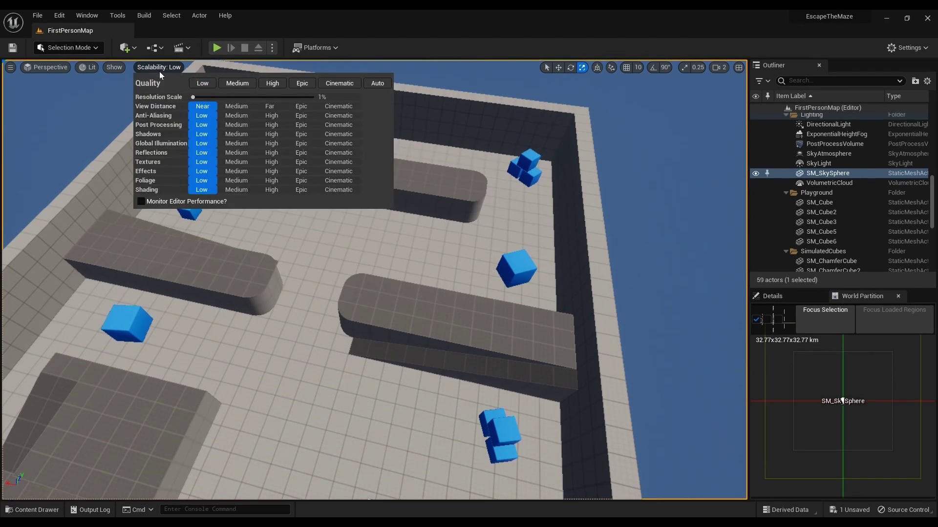
{"action": "left_click", "coordinate": [159, 71]}
{"action": "right_click_drag", "start_coordinate": [552, 195], "coordinate": [418, 231]}
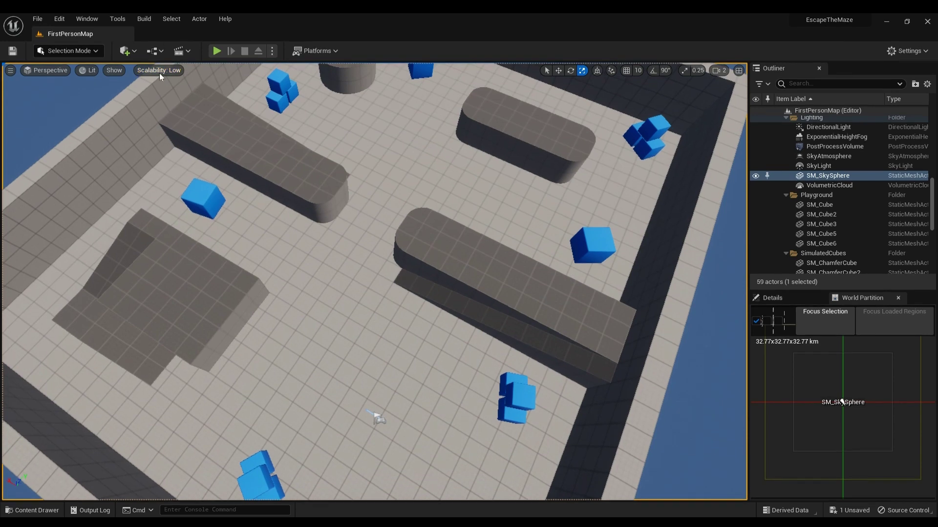
{"action": "left_click", "coordinate": [159, 70]}
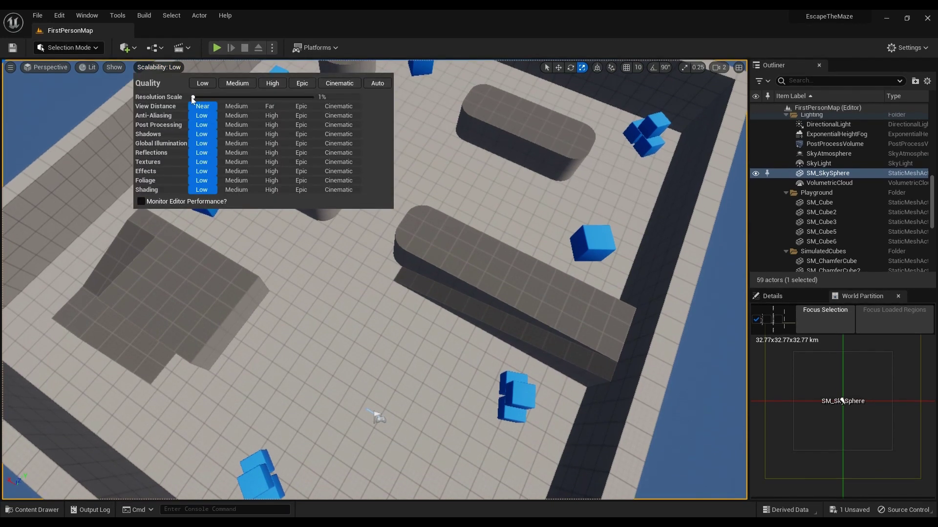
{"action": "left_click_drag", "start_coordinate": [193, 97], "coordinate": [329, 112]}
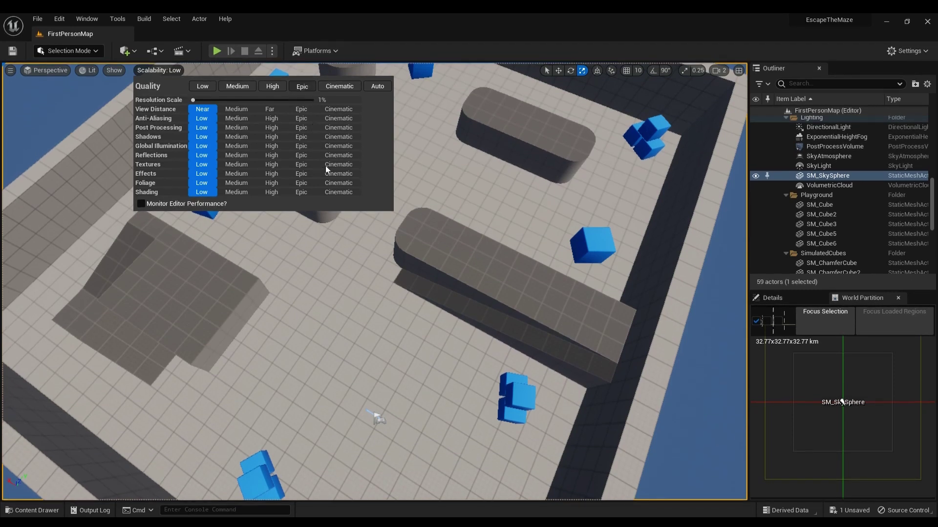
{"action": "left_click", "coordinate": [307, 89]}
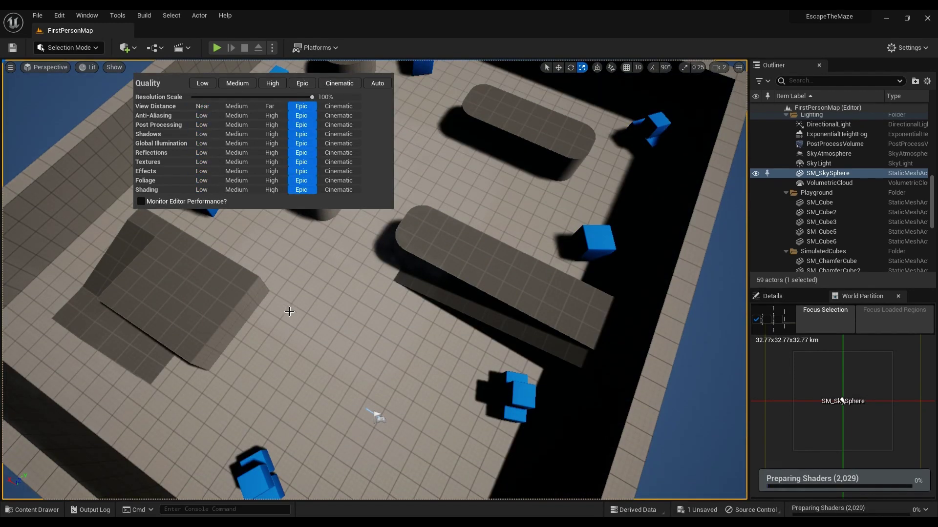
Fly and orbit around the walled level to examine its shadows and lighting at Epic quality
{"action": "left_click", "coordinate": [290, 311]}
{"action": "right_click_drag", "start_coordinate": [273, 244], "coordinate": [269, 240]}
{"action": "right_click_drag", "start_coordinate": [342, 291], "coordinate": [324, 298]}
{"action": "key", "text": "w"}
{"action": "key", "text": "s"}
{"action": "key", "text": "s"}
{"action": "key", "text": "s"}
{"action": "right_click_drag", "start_coordinate": [219, 298], "coordinate": [312, 301]}
{"action": "key", "text": "w"}
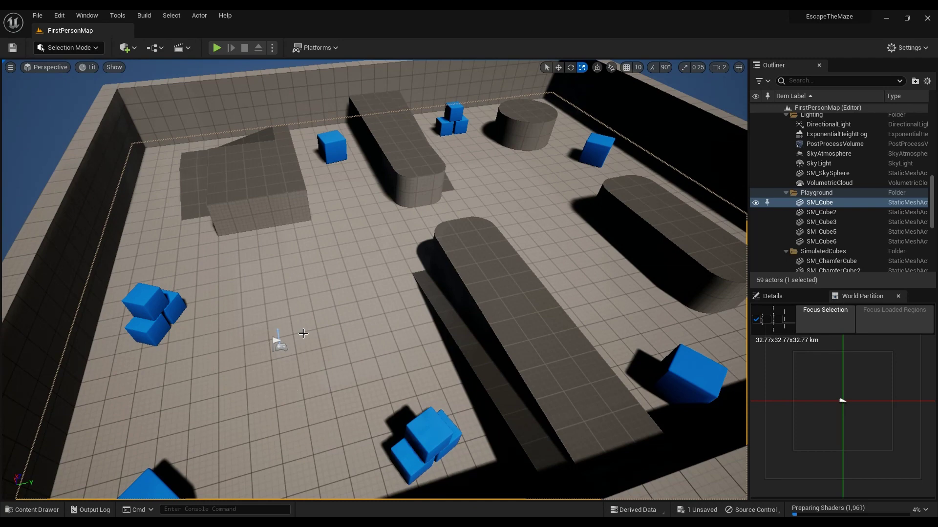
{"action": "left_click_drag", "start_coordinate": [326, 273], "coordinate": [388, 394], "text": "alt"}
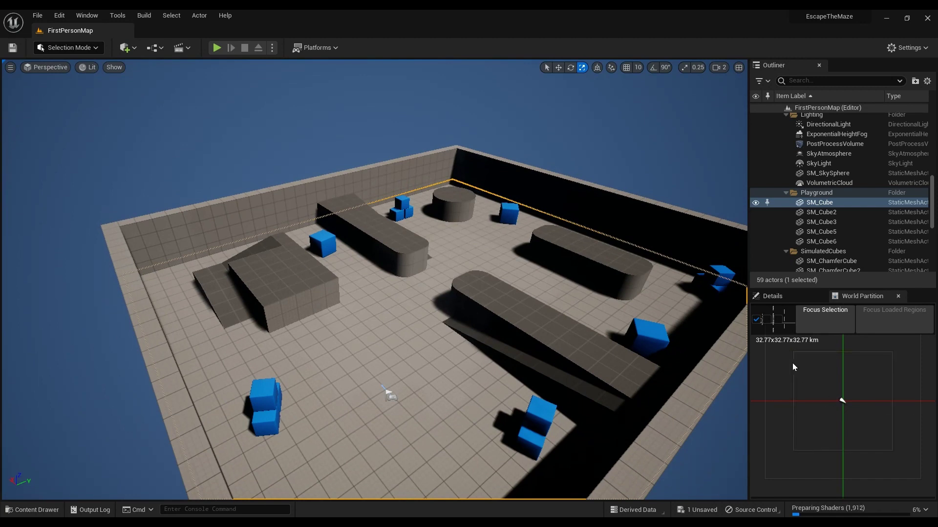
Open the Bedroom level from the Levels folder without saving the changes to the current map
{"action": "left_click", "coordinate": [37, 16]}
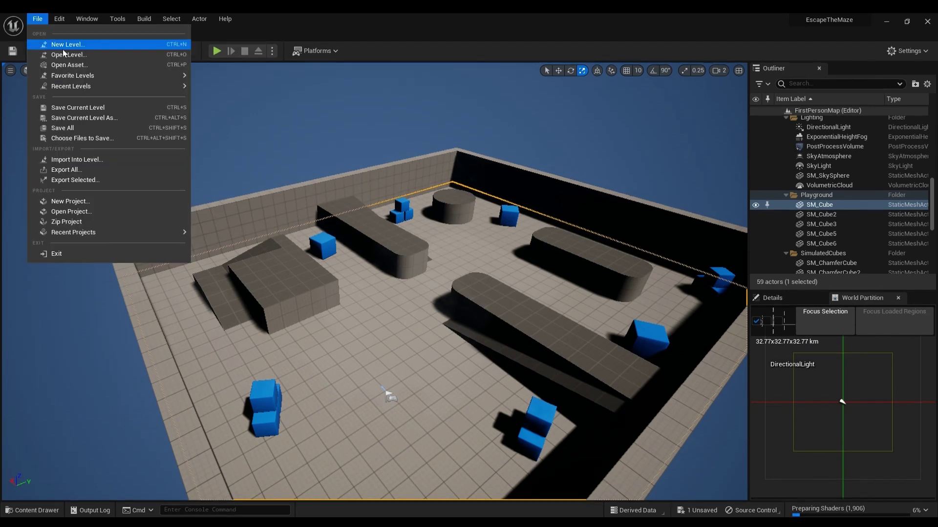
{"action": "left_click", "coordinate": [67, 55]}
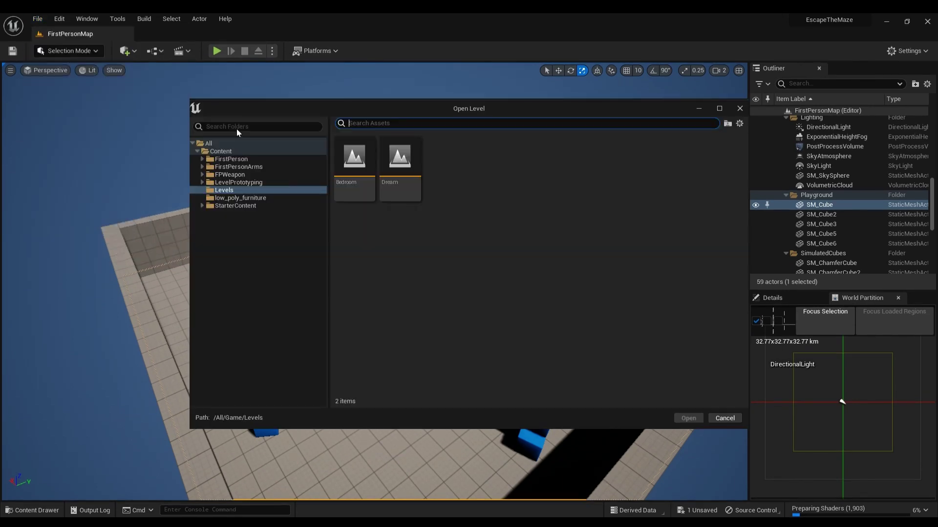
{"action": "left_click", "coordinate": [365, 190]}
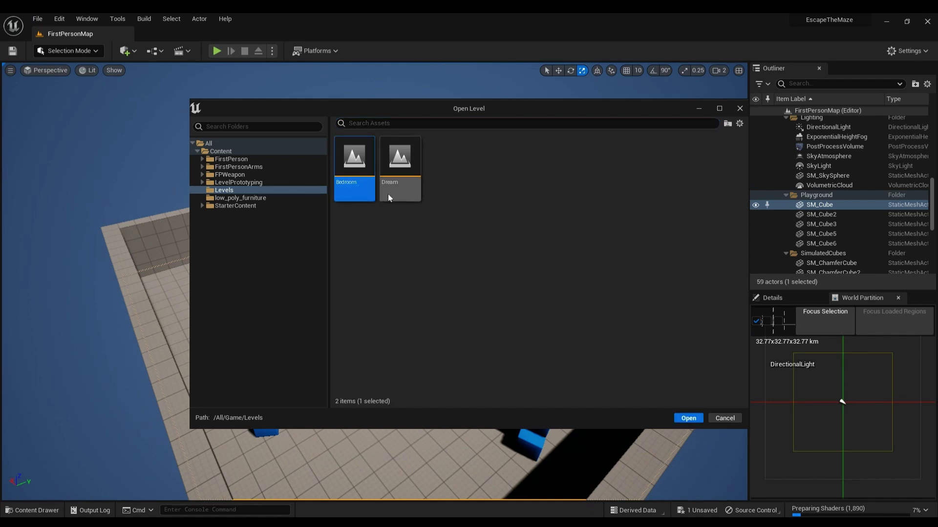
{"action": "left_click", "coordinate": [696, 420]}
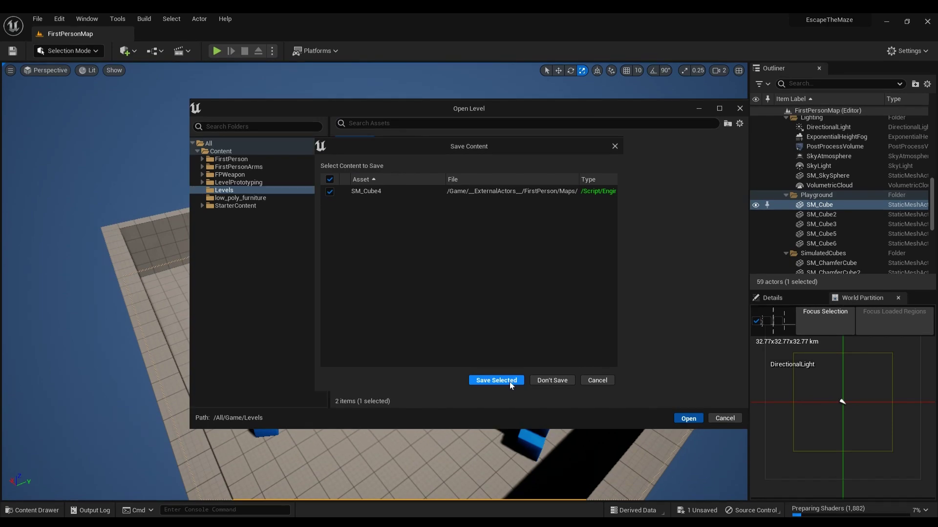
{"action": "left_click", "coordinate": [544, 383]}
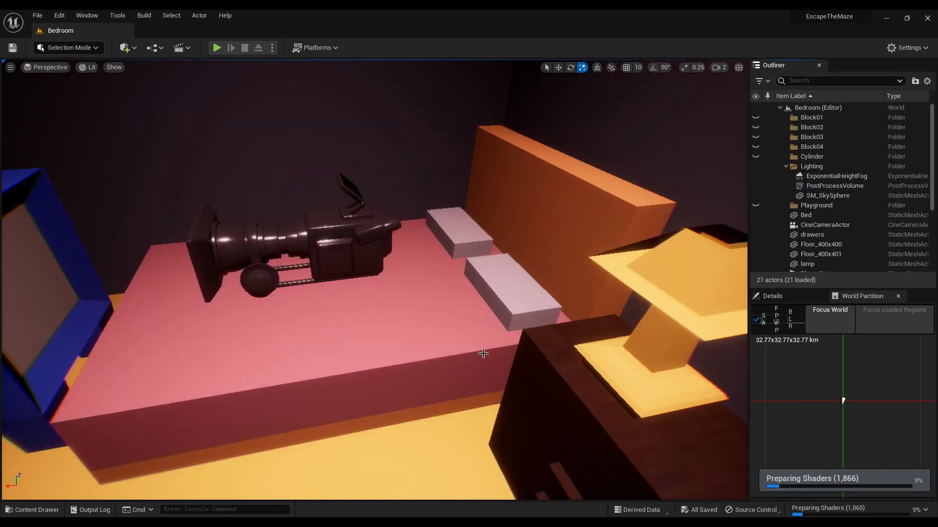
Look around the bedroom scene and select its spotlight
{"action": "right_click_drag", "start_coordinate": [483, 353], "coordinate": [130, 316]}
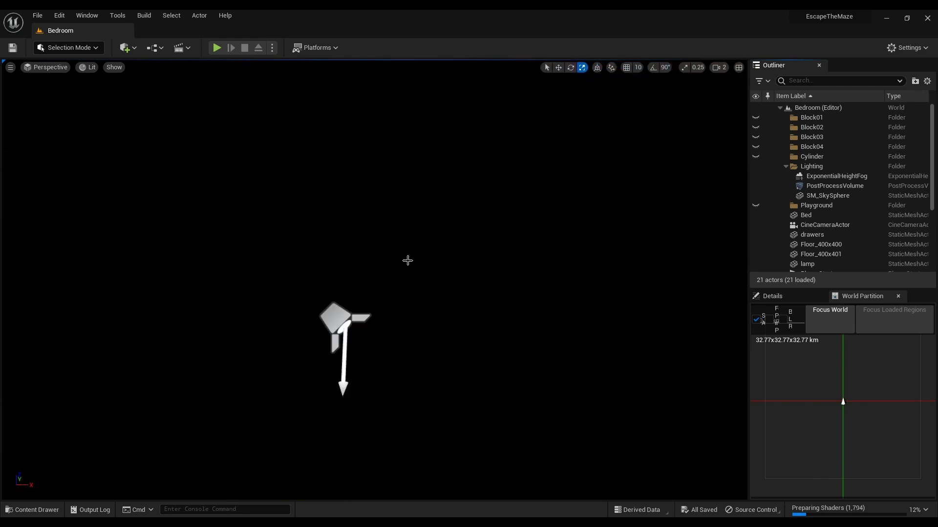
{"action": "left_click", "coordinate": [346, 318]}
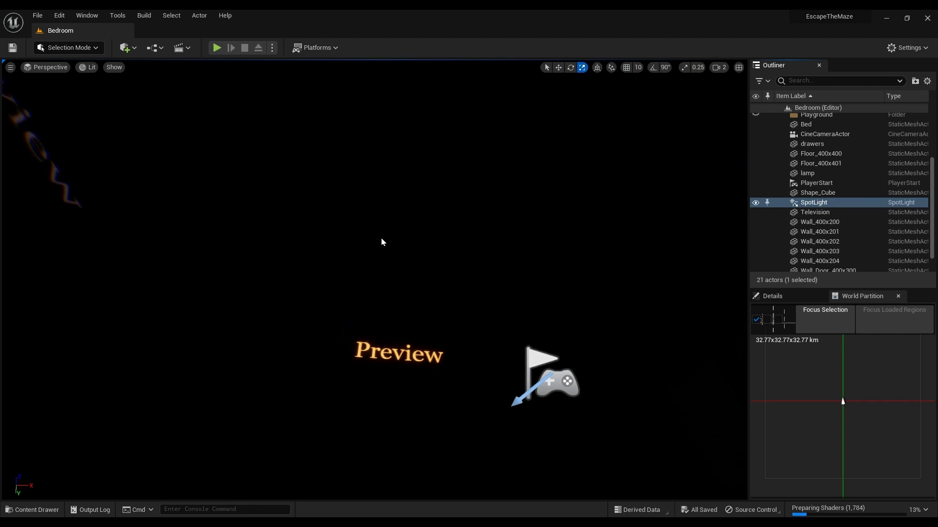
Play-test the Bedroom level, stop the session and look around at the SpotLight's cone
{"action": "left_click", "coordinate": [216, 47]}
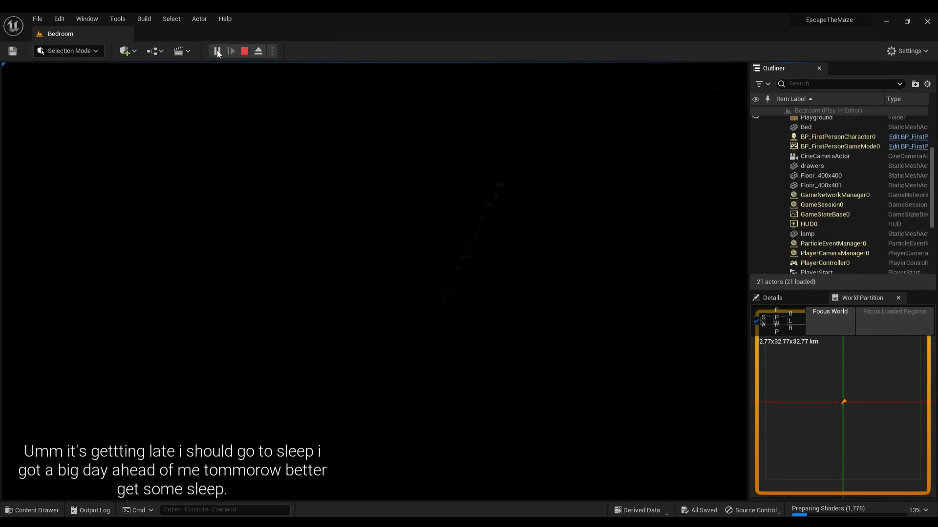
{"action": "key", "text": "Escape"}
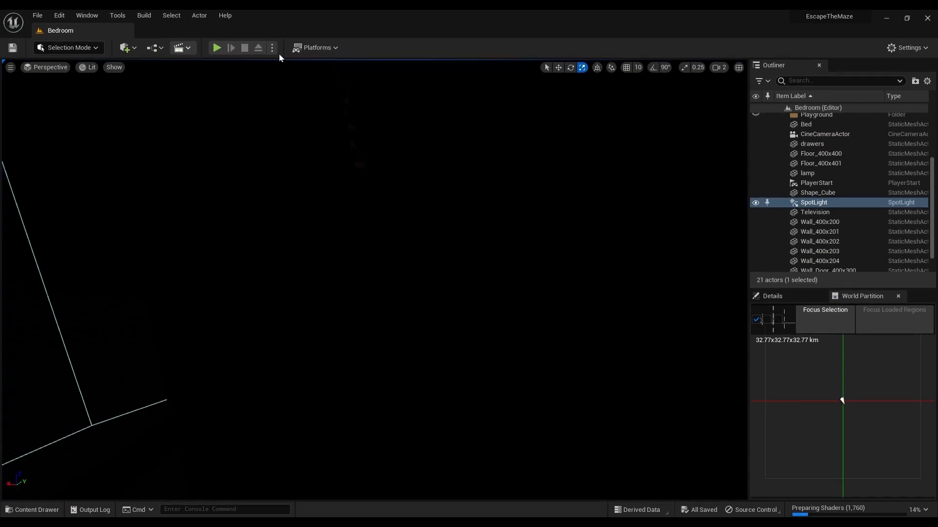
{"action": "right_click_drag", "start_coordinate": [153, 143], "coordinate": [182, 120]}
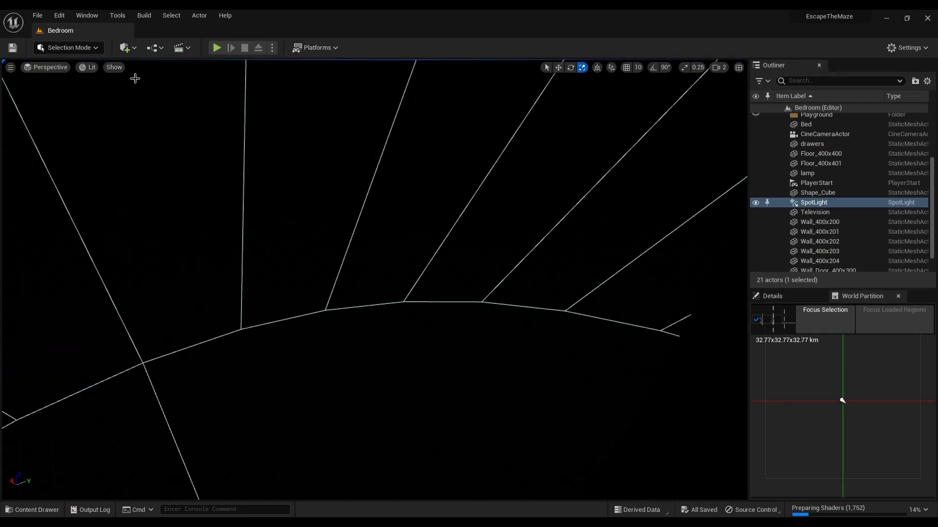
Review the viewport's show flags and its list of view modes
{"action": "left_click", "coordinate": [115, 68]}
{"action": "left_click", "coordinate": [91, 70]}
{"action": "left_click", "coordinate": [92, 70]}
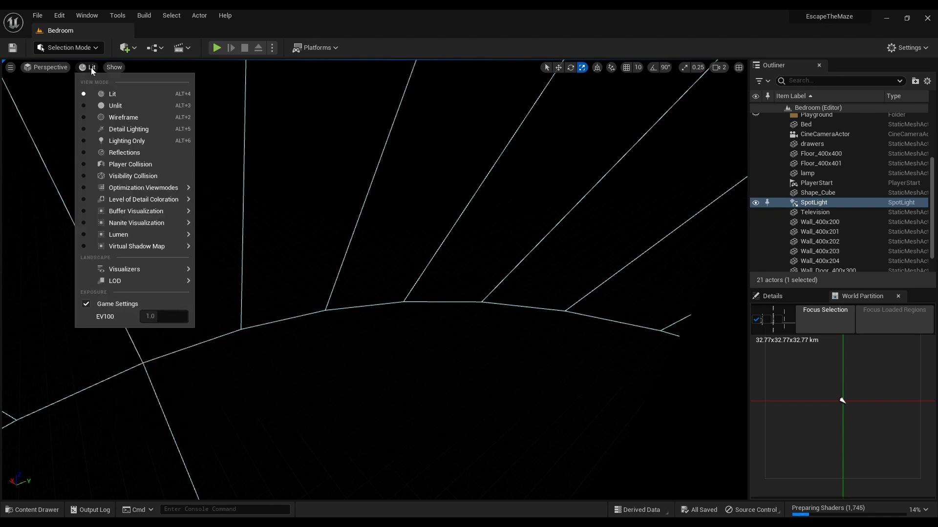
{"action": "left_click", "coordinate": [91, 71]}
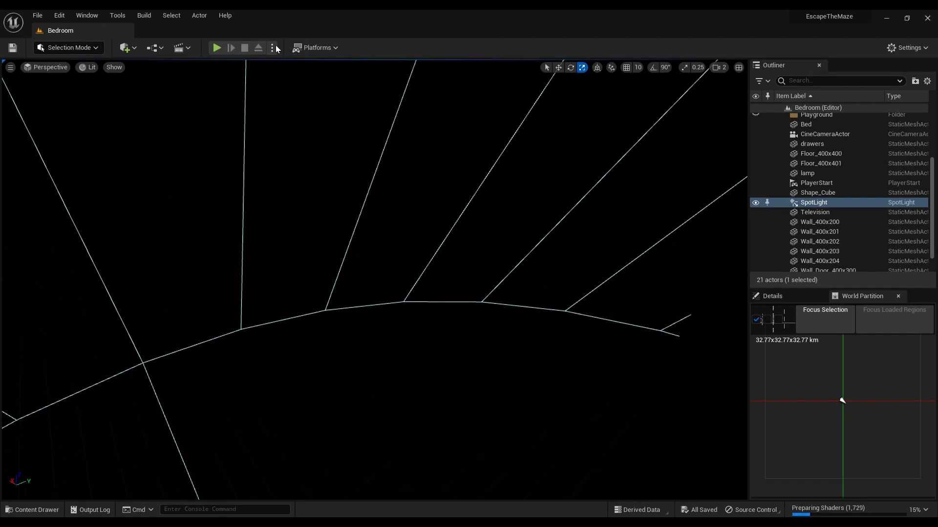
Switch the viewport to the four-pane layout and maximize the perspective view again
{"action": "left_click", "coordinate": [739, 67]}
{"action": "left_click", "coordinate": [739, 68]}
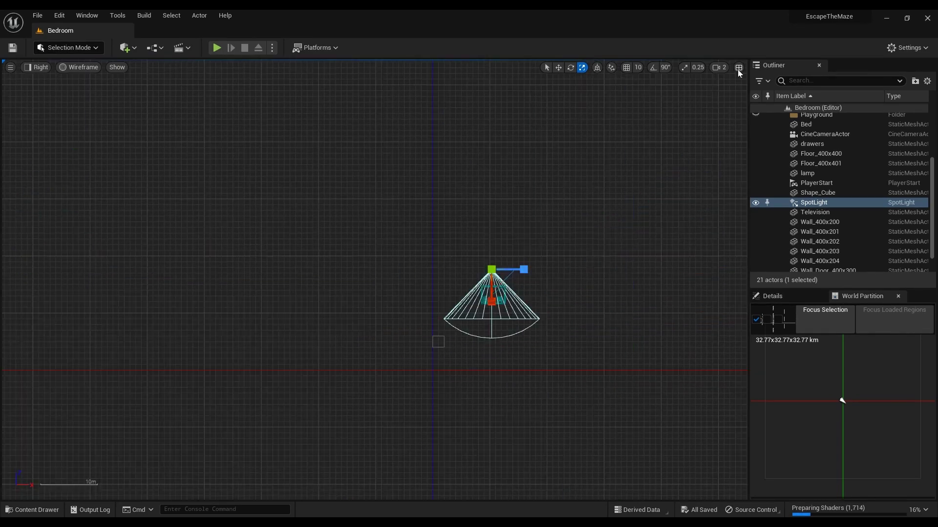
{"action": "left_click", "coordinate": [739, 68]}
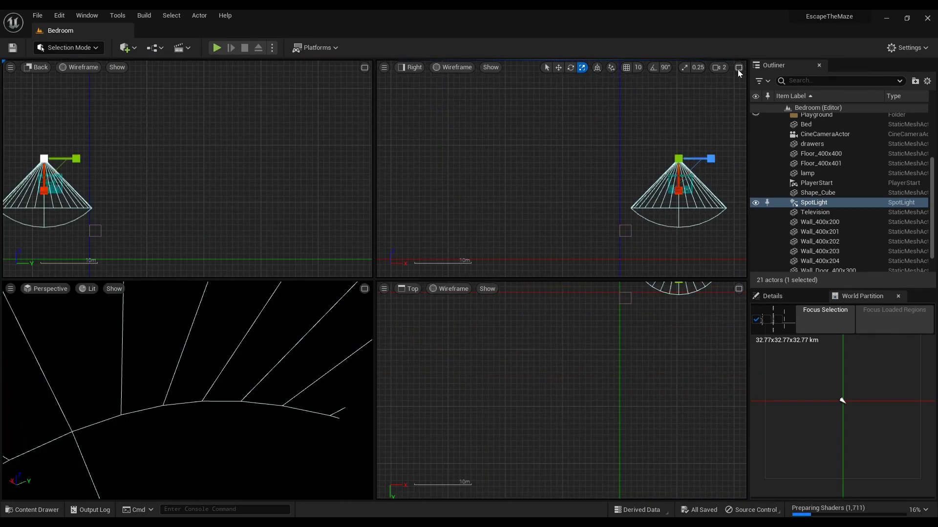
{"action": "left_click", "coordinate": [364, 293]}
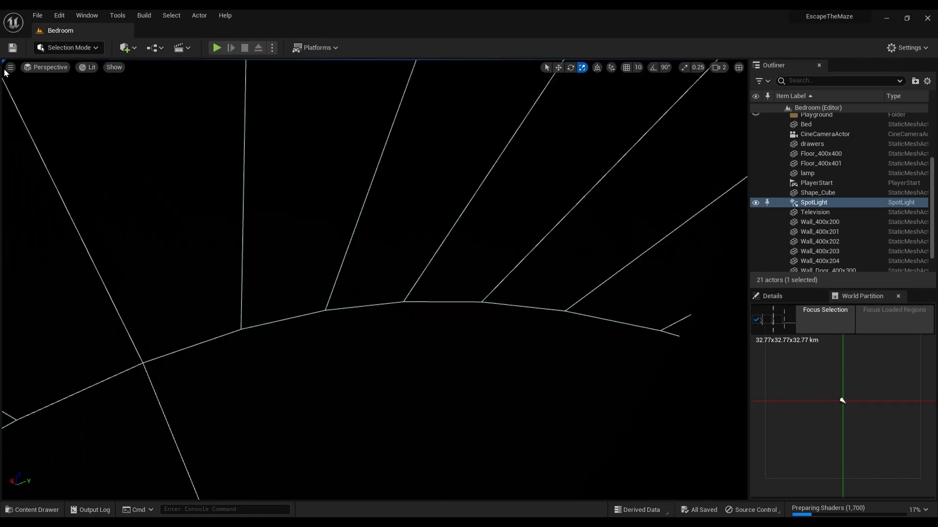
Review the perspective viewport's general options, camera views, view modes and show flags
{"action": "left_click", "coordinate": [10, 68]}
{"action": "left_click", "coordinate": [10, 67]}
{"action": "left_click", "coordinate": [51, 68]}
{"action": "left_click", "coordinate": [54, 69]}
{"action": "left_click", "coordinate": [90, 68]}
{"action": "left_click", "coordinate": [90, 67]}
{"action": "left_click", "coordinate": [115, 67]}
{"action": "left_click", "coordinate": [117, 69]}
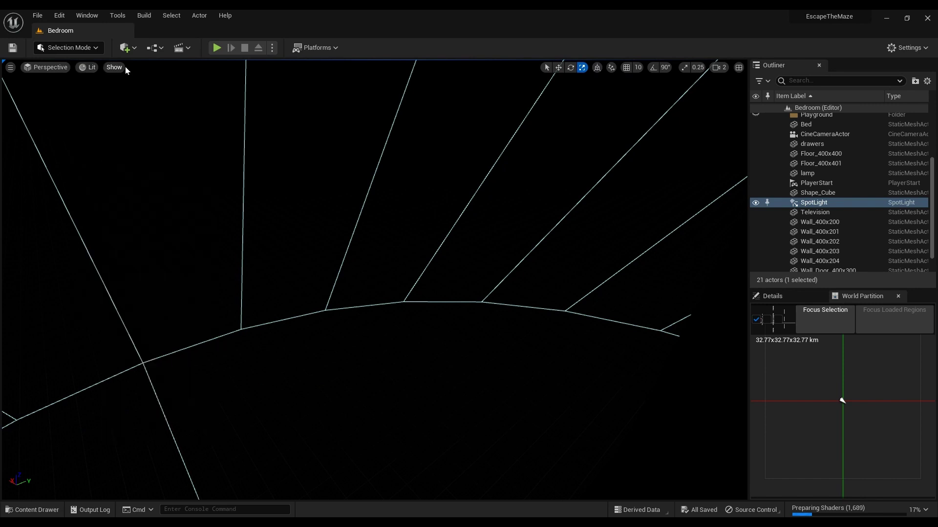
Set the view distance to Near, apply the Low scalability preset and look over the bedroom furniture
{"action": "left_click", "coordinate": [923, 48]}
{"action": "mouse_move", "coordinate": [864, 195]}
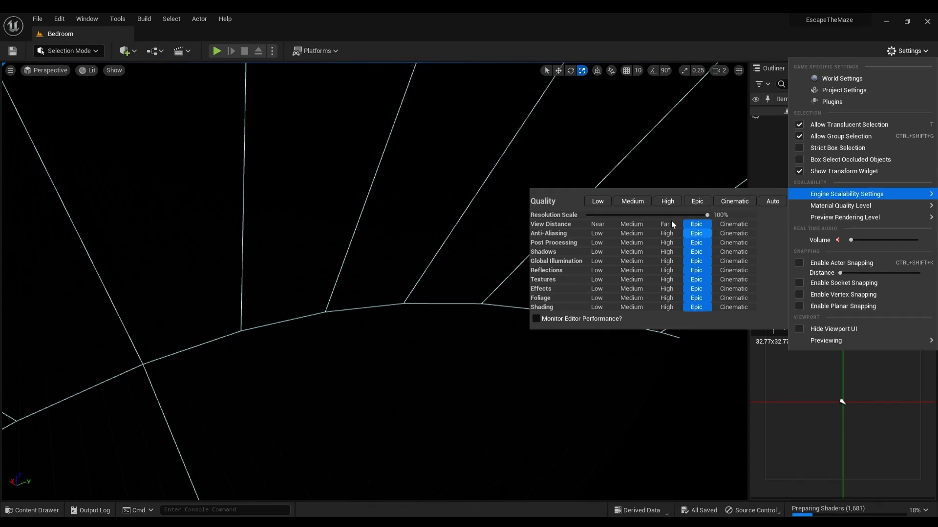
{"action": "left_click", "coordinate": [596, 224]}
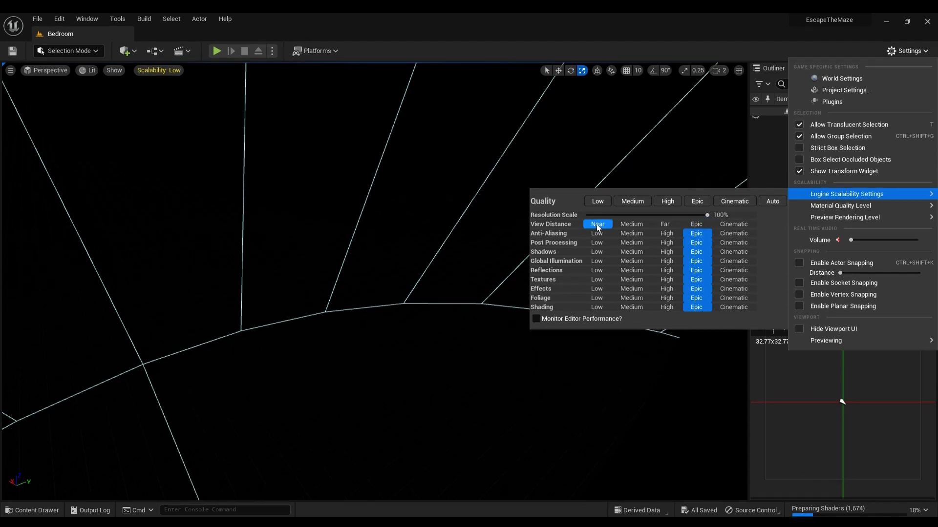
{"action": "left_click", "coordinate": [596, 202]}
{"action": "mouse_move", "coordinate": [412, 310]}
{"action": "right_mouse_down"}
{"action": "mouse_move", "coordinate": [479, 311]}
{"action": "mouse_move", "coordinate": [454, 320]}
{"action": "mouse_move", "coordinate": [411, 308]}
{"action": "right_mouse_up"}
{"action": "key", "text": "s"}
Review the material quality levels and apply the Epic engine scalability preset
{"action": "left_click", "coordinate": [910, 49]}
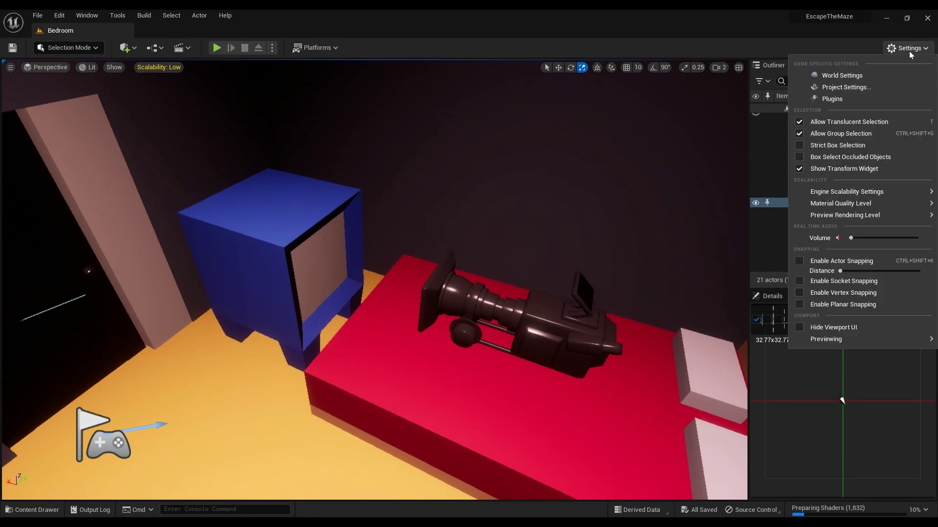
{"action": "mouse_move", "coordinate": [855, 205]}
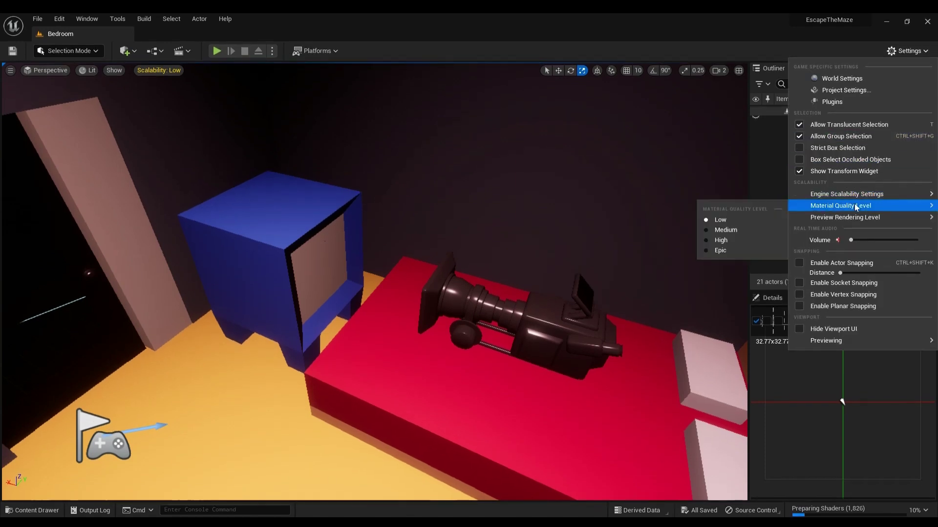
{"action": "mouse_move", "coordinate": [818, 192]}
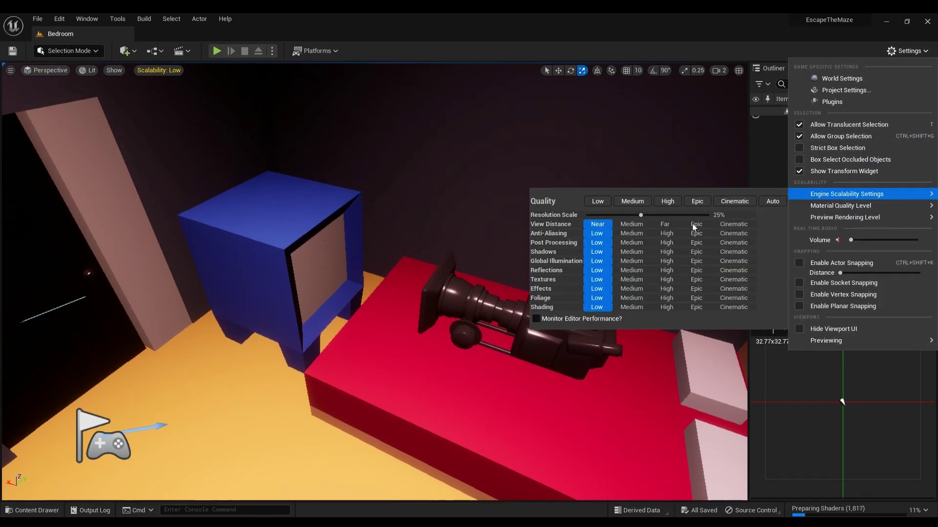
{"action": "left_click", "coordinate": [696, 200]}
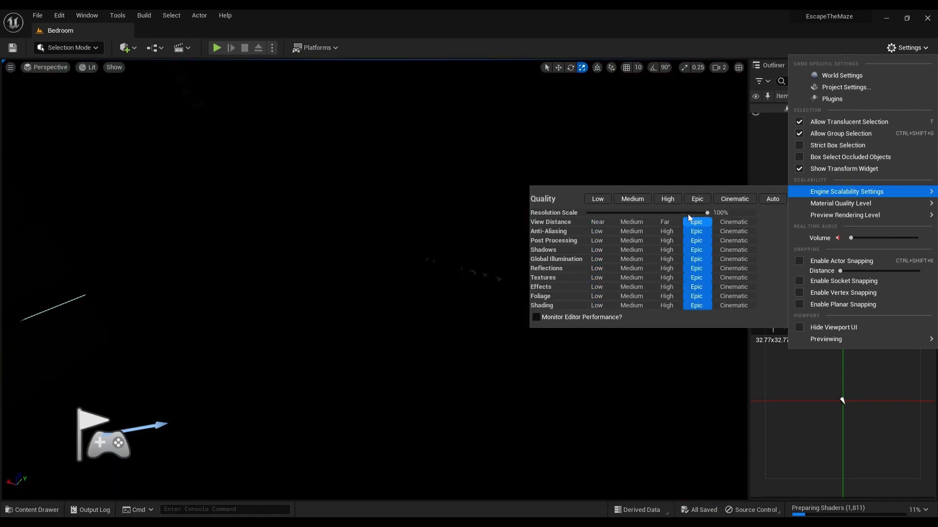
Fly around the area near the player start to examine the bedroom's lighting at Epic quality
{"action": "left_click", "coordinate": [382, 315]}
{"action": "scroll", "coordinate": [405, 295], "scroll_direction": "down", "scroll_amount": 6}
{"action": "right_click_drag", "start_coordinate": [400, 303], "coordinate": [395, 320]}
{"action": "mouse_move", "coordinate": [481, 154]}
{"action": "right_mouse_down"}
{"action": "mouse_move", "coordinate": [465, 89]}
{"action": "mouse_move", "coordinate": [482, 161]}
{"action": "right_mouse_up"}
{"action": "left_click", "coordinate": [398, 70]}
{"action": "right_click_drag", "start_coordinate": [416, 148], "coordinate": [441, 258]}
{"action": "scroll", "coordinate": [455, 207], "scroll_direction": "up", "scroll_amount": 6}
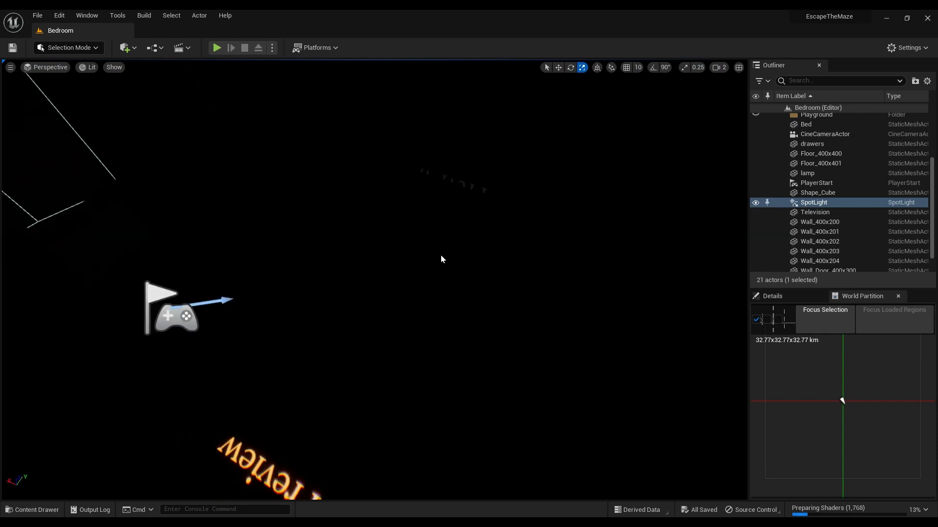
Close World Partition, raise the SpotLight's intensity to about 65 cd and focus the view on the light
{"action": "left_click", "coordinate": [898, 297]}
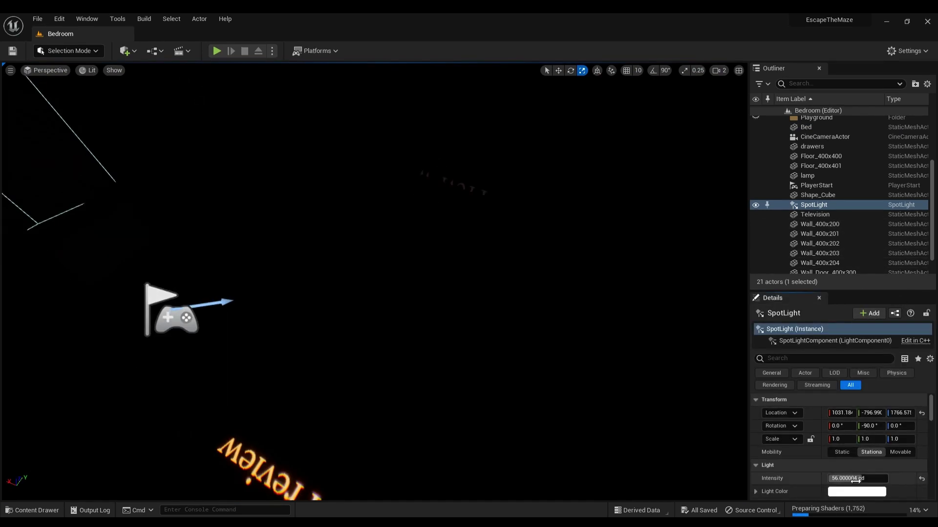
{"action": "mouse_move", "coordinate": [856, 480]}
{"action": "left_mouse_down"}
{"action": "mouse_move", "coordinate": [886, 484]}
{"action": "mouse_move", "coordinate": [873, 482]}
{"action": "left_mouse_up"}
{"action": "right_click_drag", "start_coordinate": [345, 298], "coordinate": [344, 300]}
{"action": "key", "text": "f"}
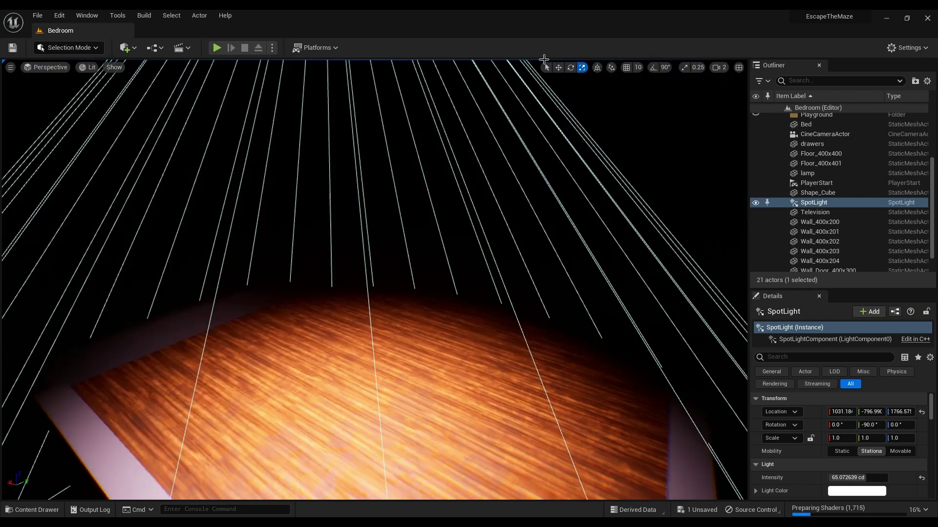
Move the SpotLight straight down over the room to a Z location of about 1474
{"action": "left_click", "coordinate": [558, 69]}
{"action": "right_click_drag", "start_coordinate": [551, 195], "coordinate": [492, 105]}
{"action": "left_click_drag", "start_coordinate": [390, 147], "coordinate": [489, 500]}
{"action": "right_click_drag", "start_coordinate": [488, 499], "coordinate": [555, 517]}
{"action": "key", "text": "w"}
{"action": "key", "text": "s"}
{"action": "right_click_drag", "start_coordinate": [540, 464], "coordinate": [539, 464]}
{"action": "right_click_drag", "start_coordinate": [416, 308], "coordinate": [421, 229]}
{"action": "left_click_drag", "start_coordinate": [413, 223], "coordinate": [414, 464]}
{"action": "right_click_drag", "start_coordinate": [413, 464], "coordinate": [459, 515]}
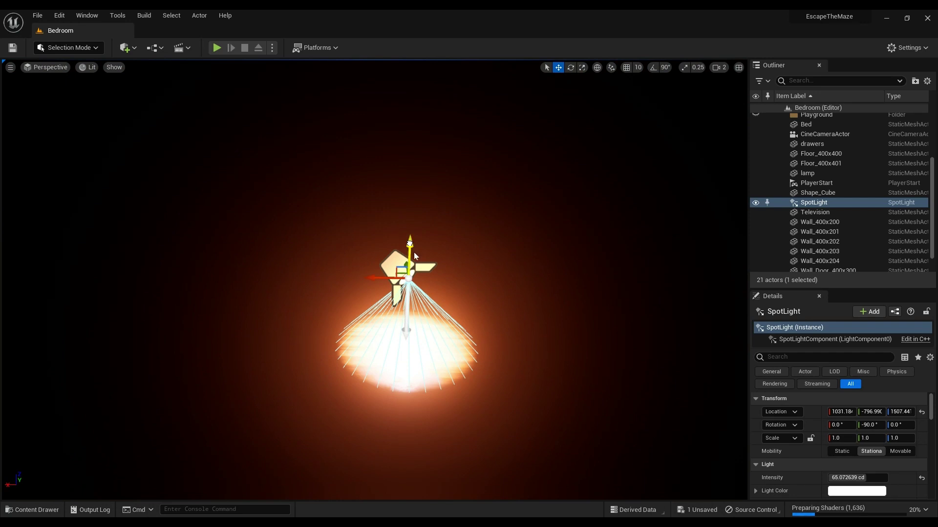
{"action": "left_click_drag", "start_coordinate": [415, 261], "coordinate": [423, 319]}
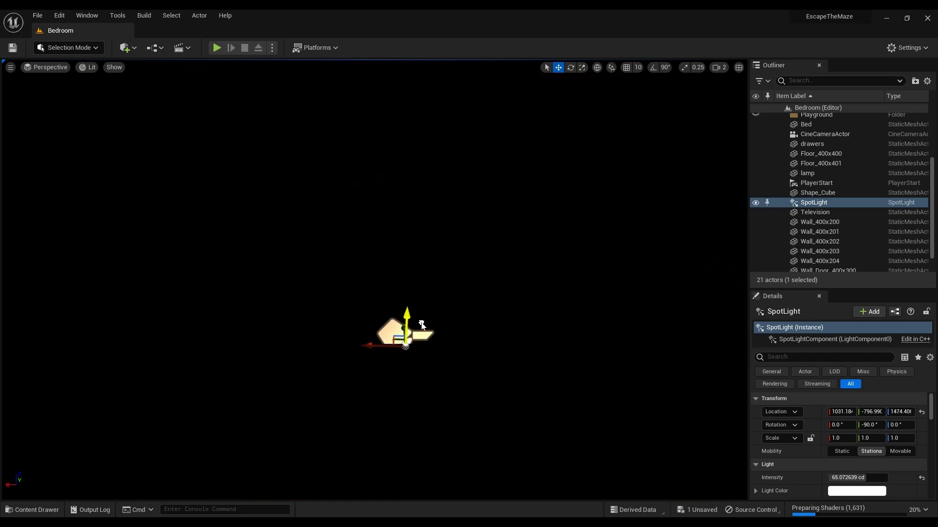
{"action": "mouse_move", "coordinate": [419, 321]}
{"action": "right_mouse_down"}
{"action": "mouse_move", "coordinate": [447, 371]}
{"action": "mouse_move", "coordinate": [491, 388]}
{"action": "mouse_move", "coordinate": [638, 364]}
{"action": "mouse_move", "coordinate": [738, 333]}
{"action": "mouse_move", "coordinate": [306, 303]}
{"action": "mouse_move", "coordinate": [317, 234]}
{"action": "mouse_move", "coordinate": [343, 235]}
{"action": "mouse_move", "coordinate": [381, 198]}
{"action": "mouse_move", "coordinate": [419, 310]}
{"action": "right_mouse_up"}
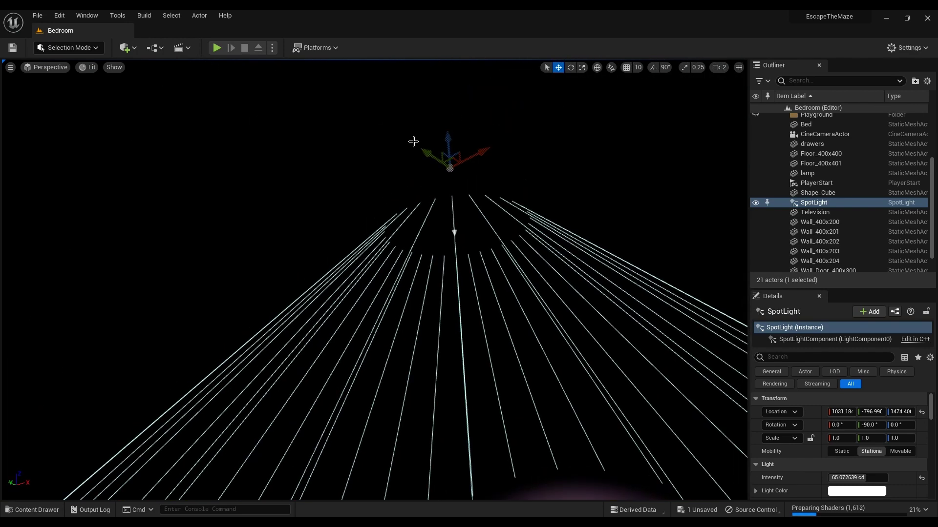
Shift the SpotLight along Y to about -727 and reduce its intensity to about 30.4 cd
{"action": "right_click_drag", "start_coordinate": [451, 178], "coordinate": [373, 200]}
{"action": "key", "text": "s"}
{"action": "left_click_drag", "start_coordinate": [416, 136], "coordinate": [292, 192]}
{"action": "right_click_drag", "start_coordinate": [293, 195], "coordinate": [252, 267]}
{"action": "left_click_drag", "start_coordinate": [861, 480], "coordinate": [849, 493]}
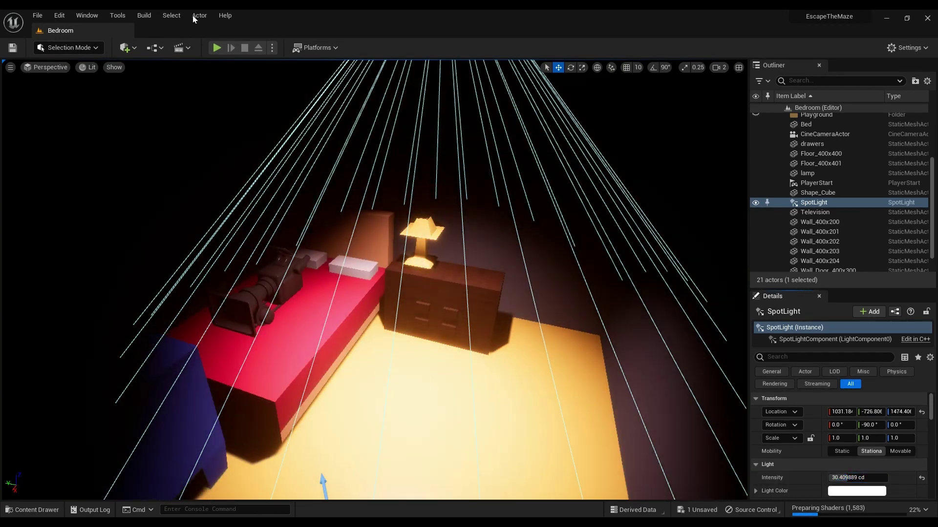
Play-test the Bedroom level, complete the go-to-sleep mission to enter the Dream level, and stop the session
{"action": "left_click", "coordinate": [216, 48]}
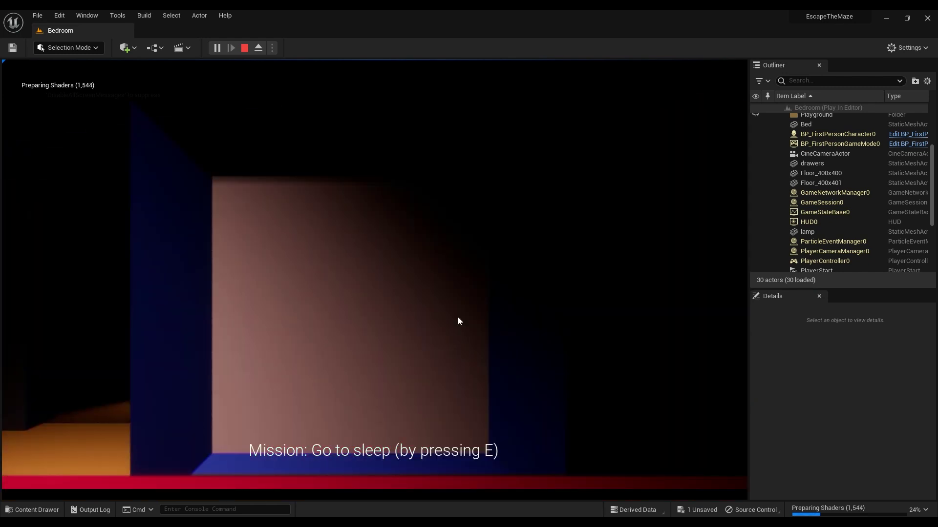
{"action": "key", "text": "e"}
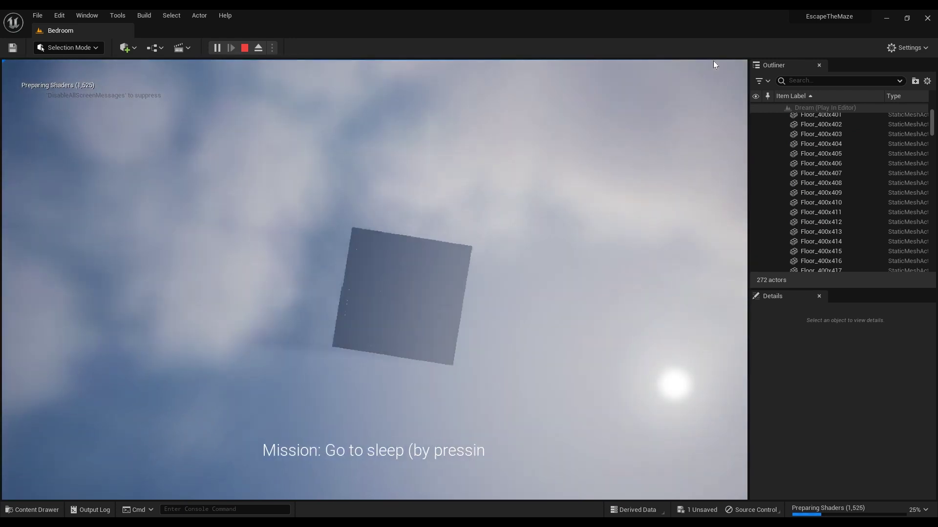
{"action": "key", "text": "Escape"}
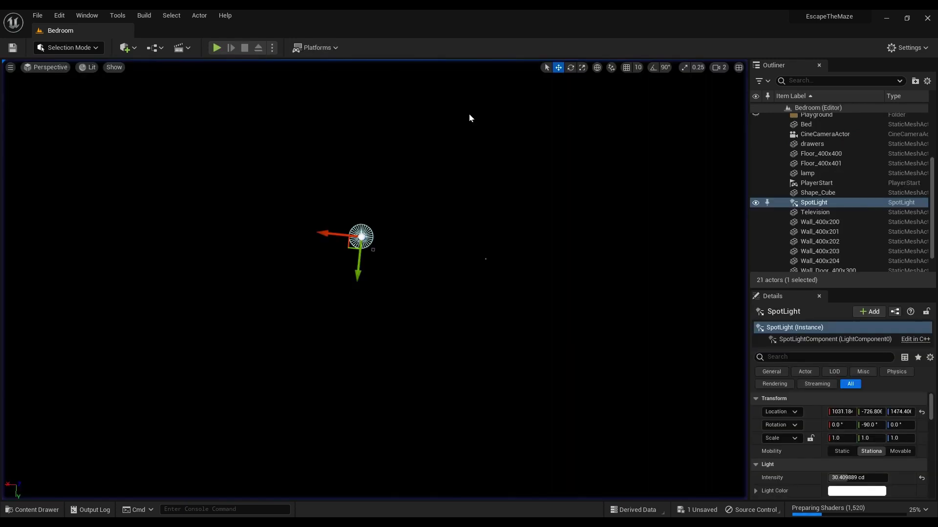
Select the PlayerStart and orbit the distant view to find the bedroom again
{"action": "right_click_drag", "start_coordinate": [411, 182], "coordinate": [236, 11]}
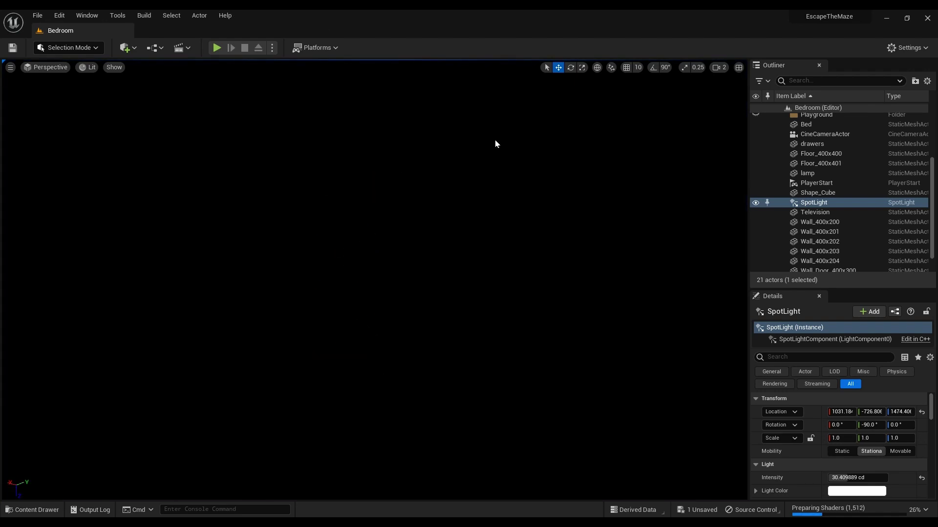
{"action": "left_click", "coordinate": [38, 15]}
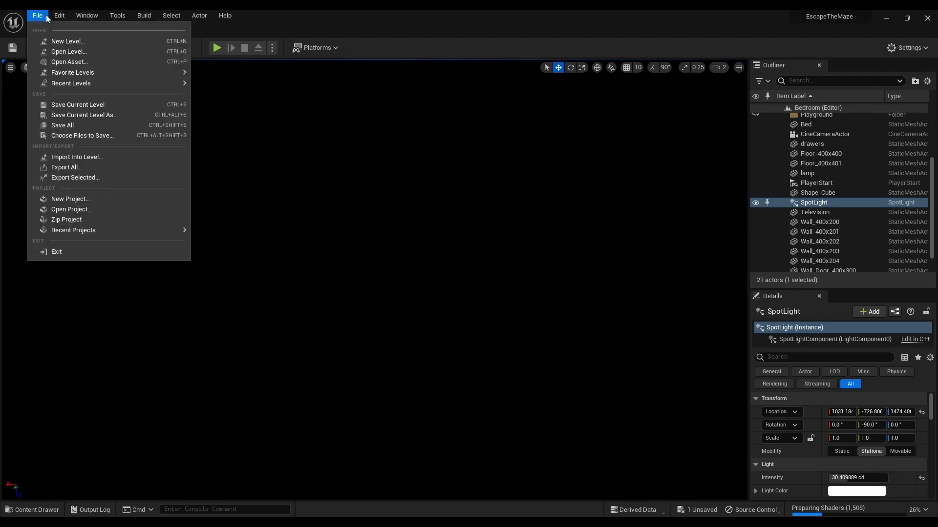
{"action": "left_click", "coordinate": [445, 360]}
{"action": "right_click_drag", "start_coordinate": [444, 360], "coordinate": [391, 516]}
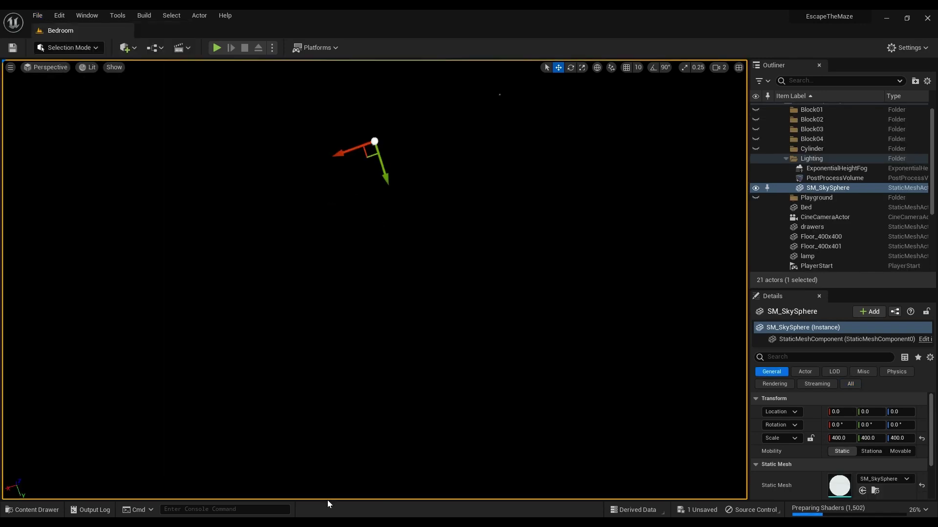
{"action": "right_click_drag", "start_coordinate": [328, 504], "coordinate": [310, 468]}
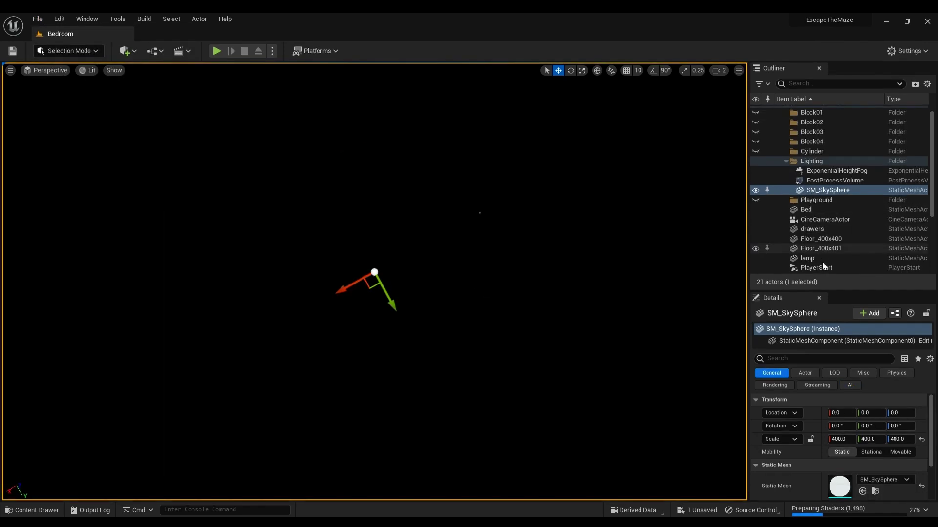
{"action": "left_click", "coordinate": [814, 269]}
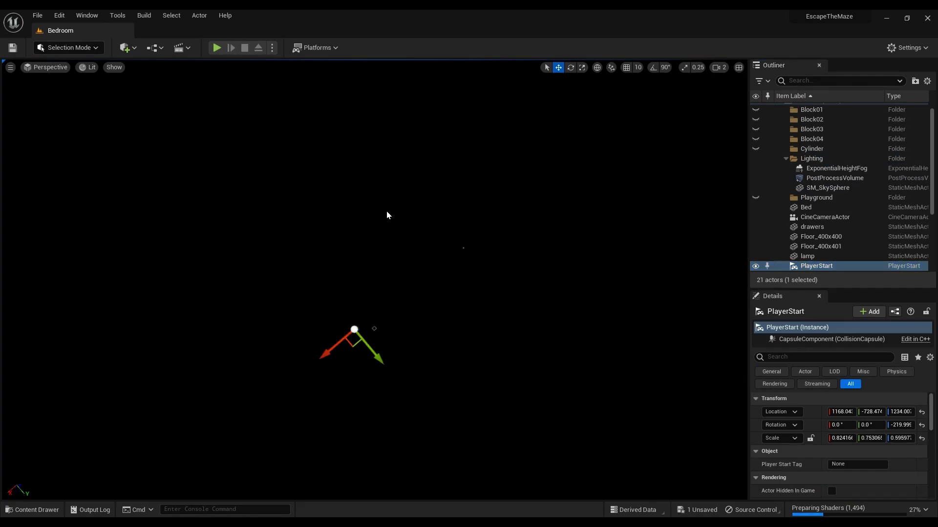
{"action": "right_click_drag", "start_coordinate": [347, 287], "coordinate": [272, 303]}
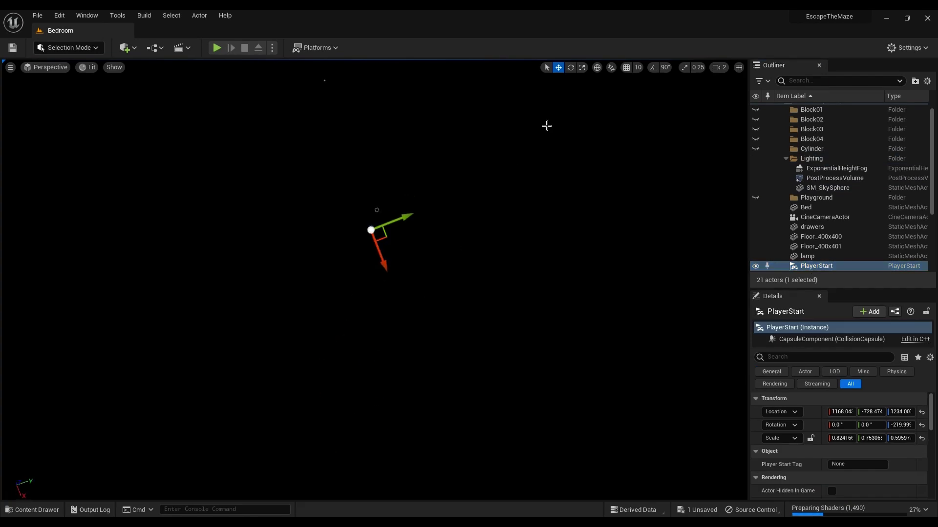
Raise the viewport camera speed to 8, fly through the dark scene and reduce the speed to 3
{"action": "left_click", "coordinate": [718, 67]}
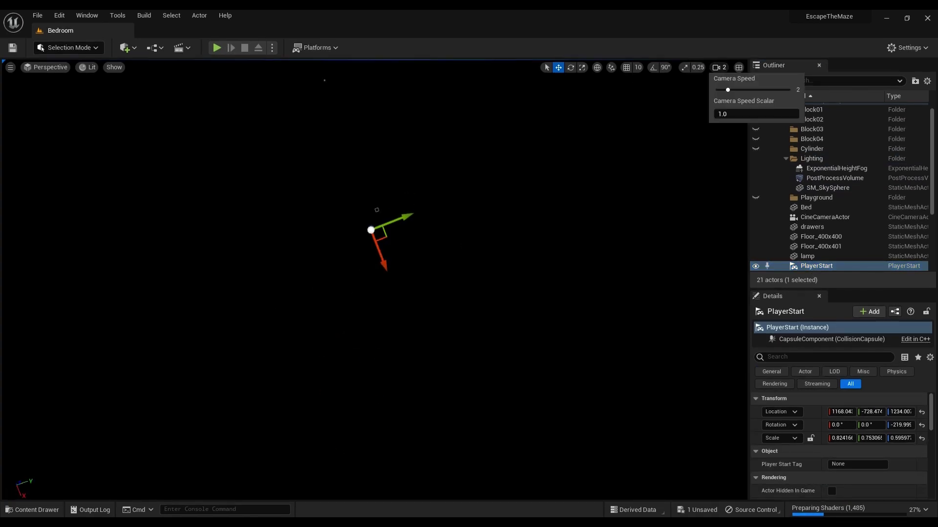
{"action": "left_click", "coordinate": [489, 231]}
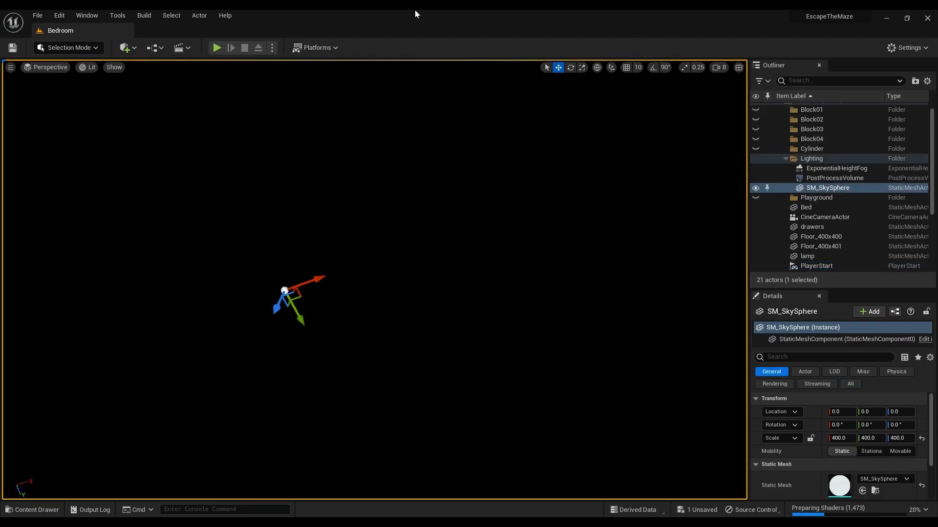
{"action": "right_click_drag", "start_coordinate": [415, 10], "coordinate": [148, 52]}
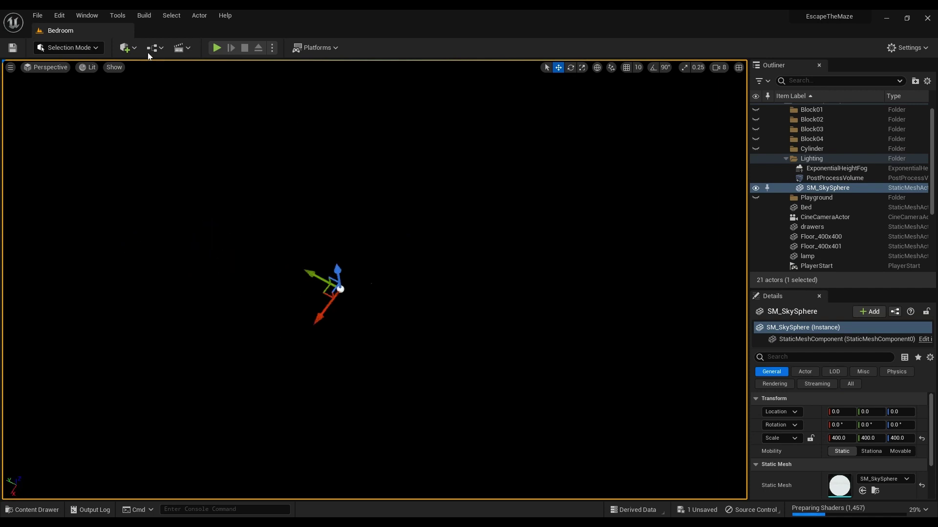
{"action": "left_click", "coordinate": [720, 72]}
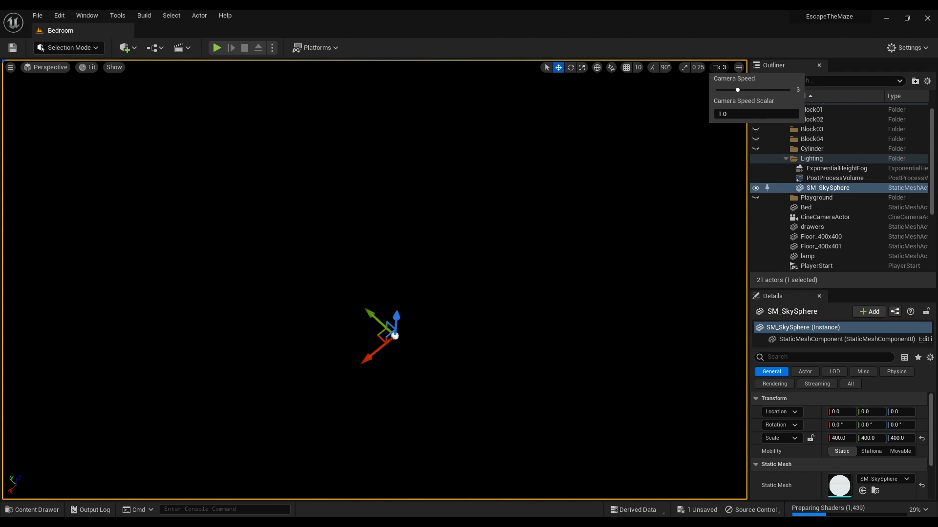
Fly through the dark scene, focus on the PlayerStart and turn the view around it to locate the bedroom
{"action": "left_click", "coordinate": [647, 222]}
{"action": "right_click_drag", "start_coordinate": [576, 277], "coordinate": [655, 226]}
{"action": "right_click_drag", "start_coordinate": [571, 269], "coordinate": [398, 259]}
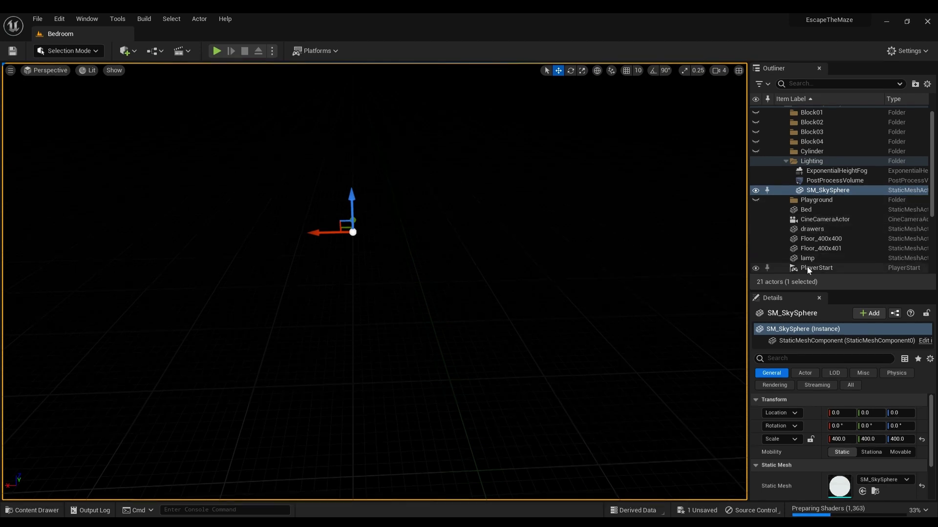
{"action": "double_click", "coordinate": [811, 267]}
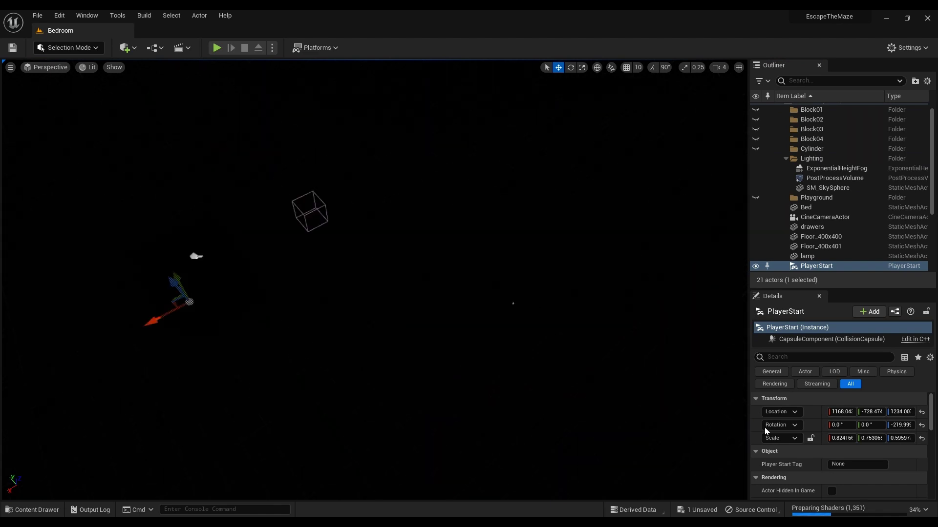
{"action": "right_click_drag", "start_coordinate": [763, 427], "coordinate": [720, 434]}
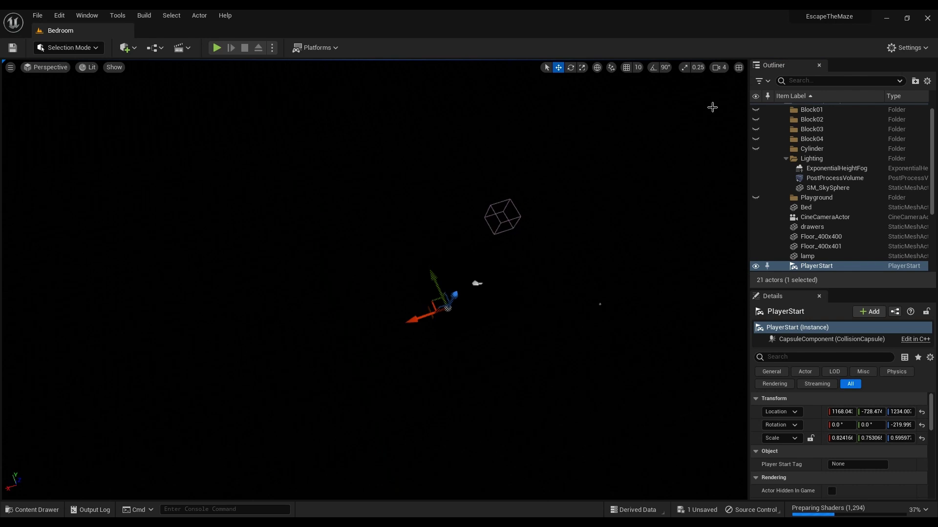
Reduce the viewport camera speed to 2 and fly back to the bed, drawers and lamp in the bedroom
{"action": "left_click", "coordinate": [720, 67]}
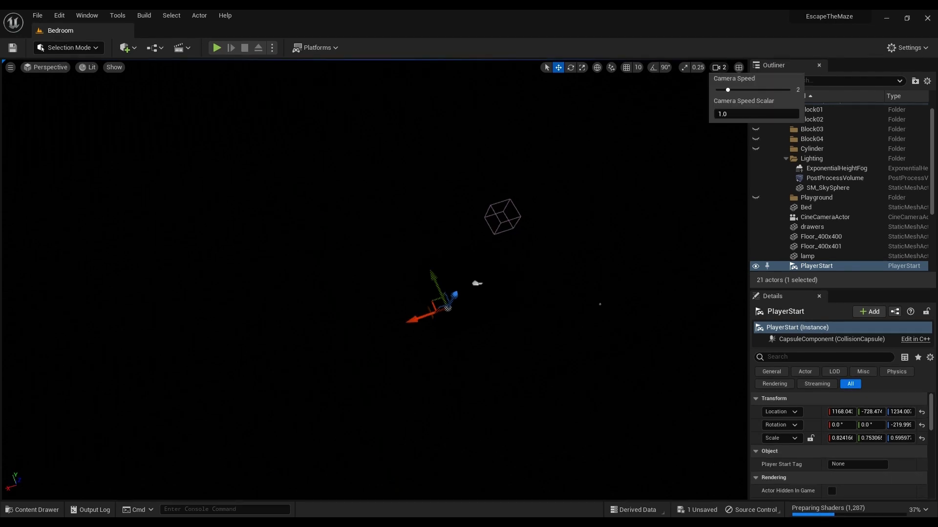
{"action": "left_click", "coordinate": [526, 309]}
{"action": "left_click", "coordinate": [528, 309]}
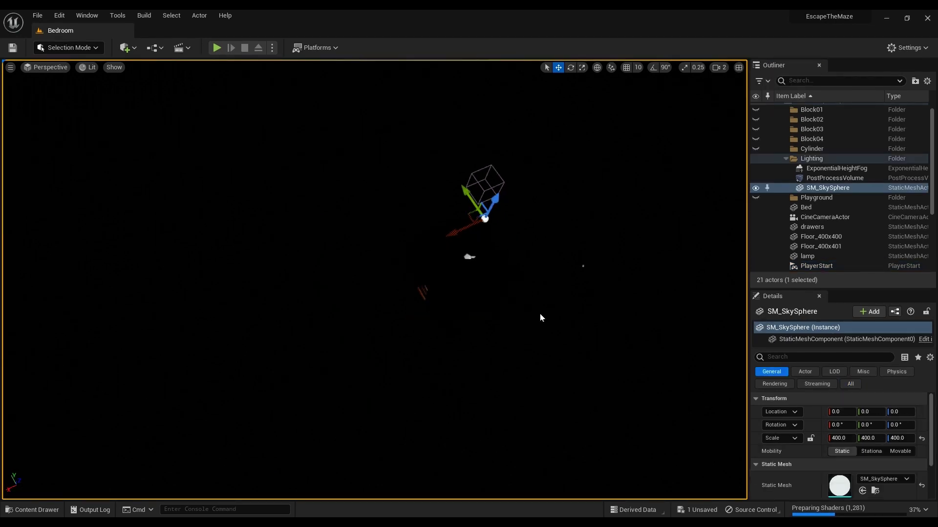
{"action": "key", "text": "w"}
{"action": "right_click_drag", "start_coordinate": [549, 317], "coordinate": [570, 158]}
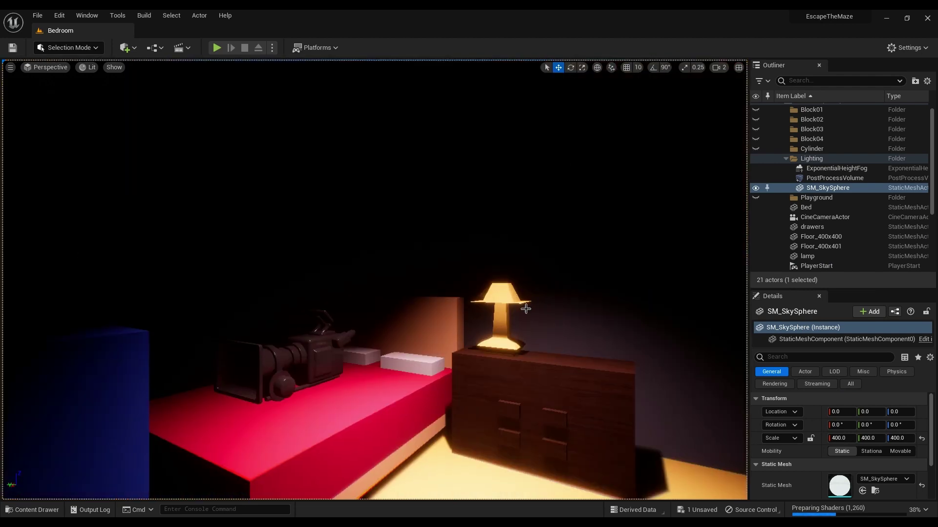
Play-test the Bedroom level briefly from the player's viewpoint and stop the session
{"action": "left_click", "coordinate": [212, 49]}
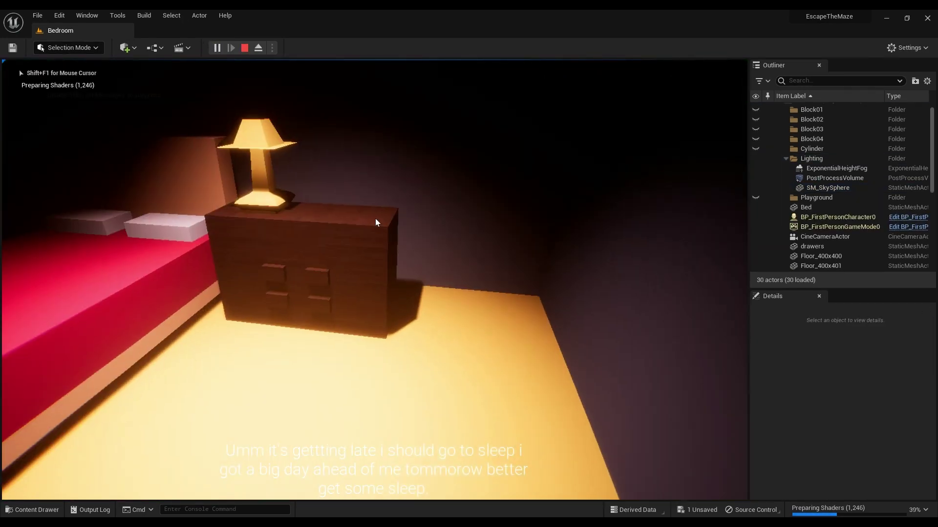
{"action": "key", "text": "Escape"}
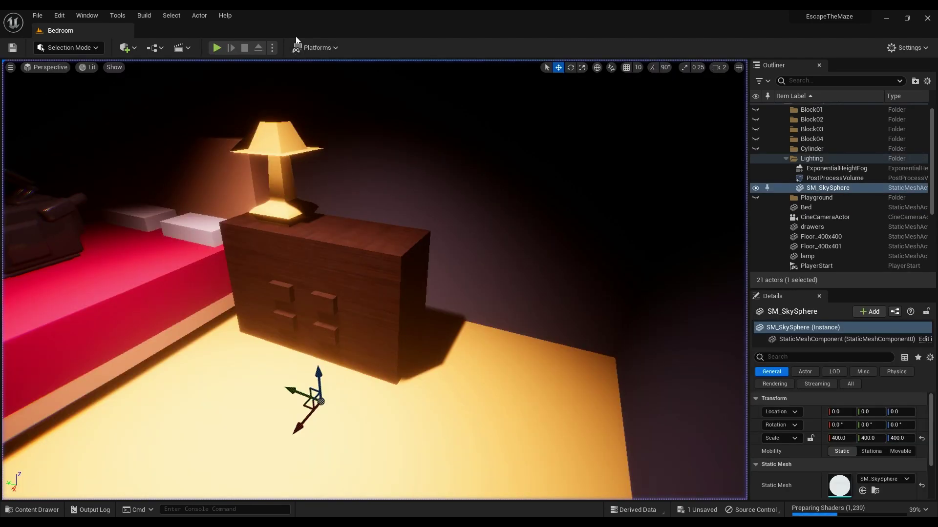
Review the Windows platform's packaging, build configuration and device options, and select the Floor_400x400 beside the drawers
{"action": "left_click", "coordinate": [327, 54]}
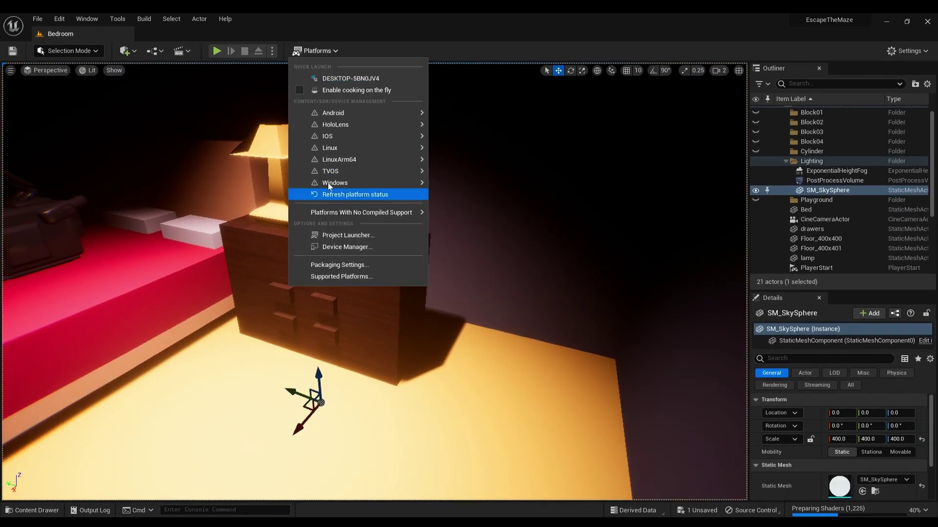
{"action": "mouse_move", "coordinate": [328, 181]}
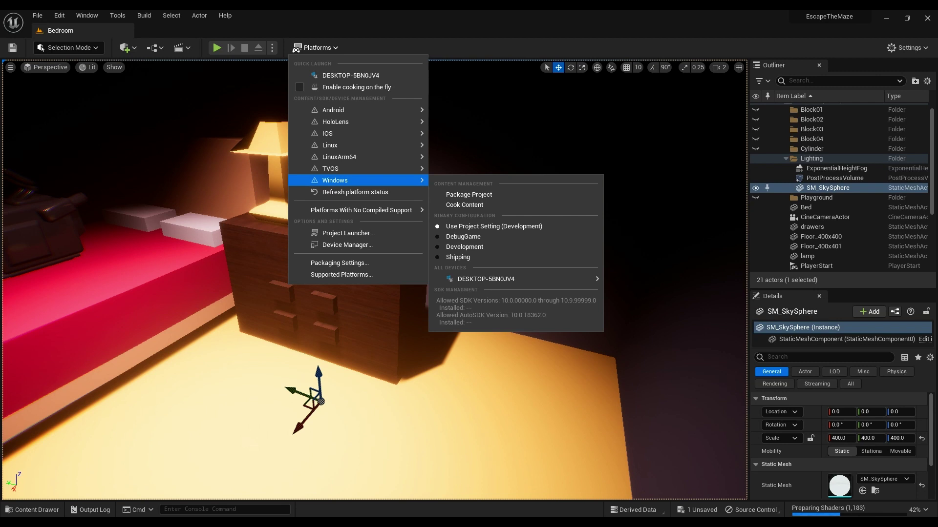
{"action": "mouse_move", "coordinate": [520, 277]}
{"action": "mouse_move", "coordinate": [593, 274]}
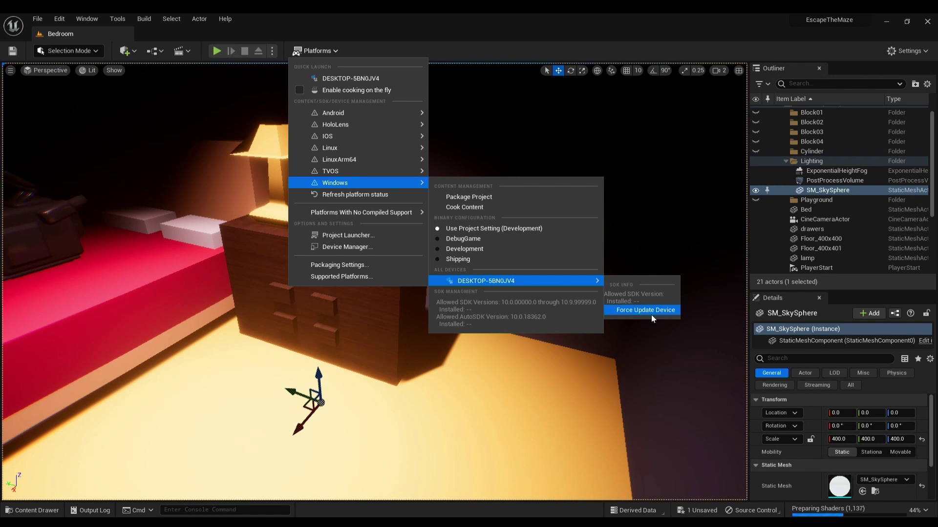
{"action": "left_click", "coordinate": [508, 361]}
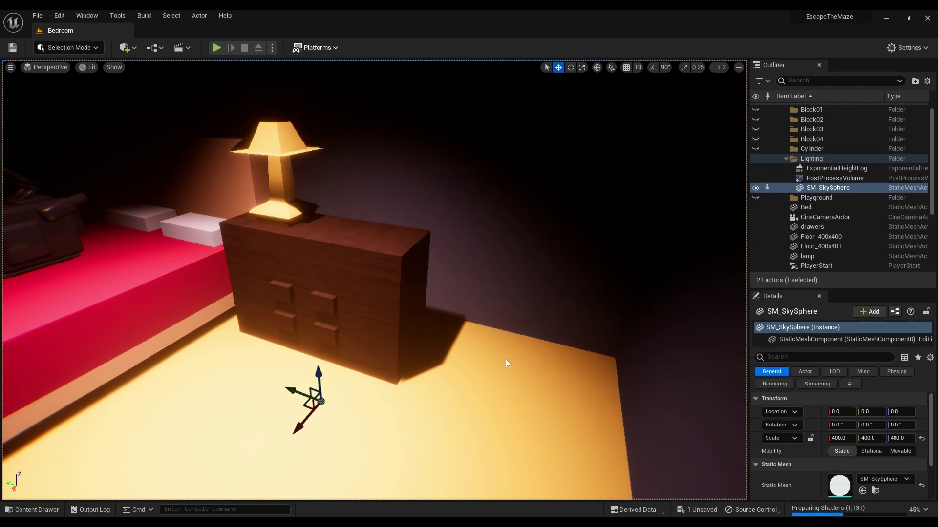
{"action": "left_click", "coordinate": [506, 359]}
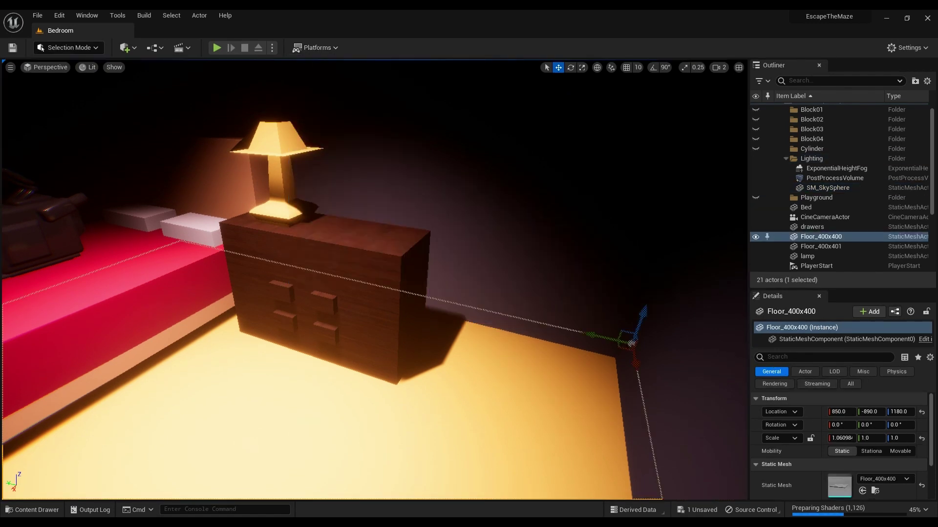